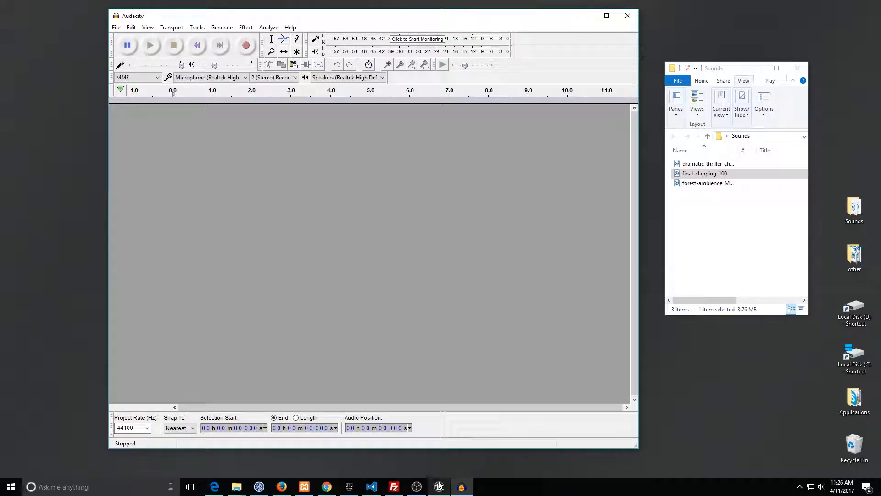
# Switch to the Unreal Editor and narrow the Modes area to give the viewport more width.
pyautogui.click(440, 486)
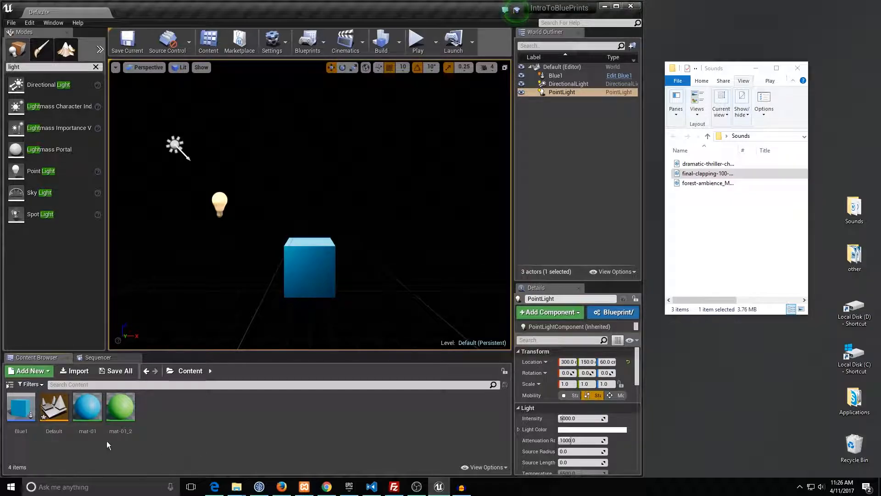
pyautogui.moveTo(105, 260); pyautogui.dragTo(86, 262)
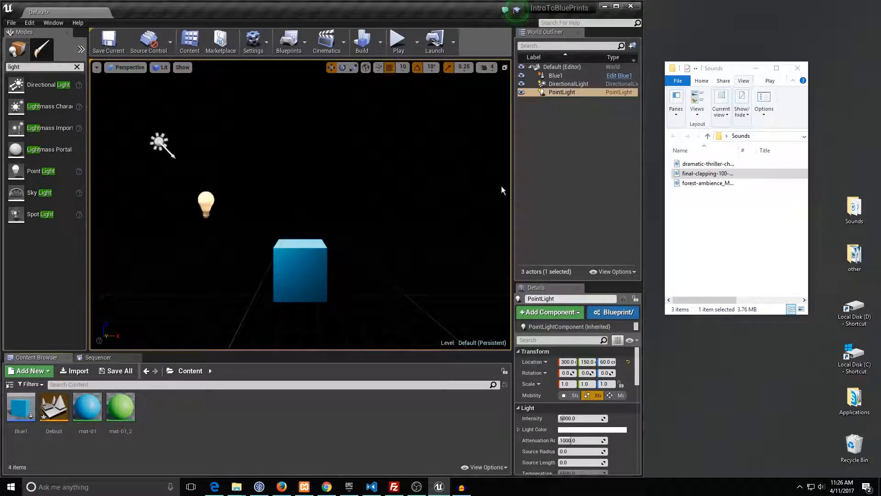
pyautogui.click(603, 6)
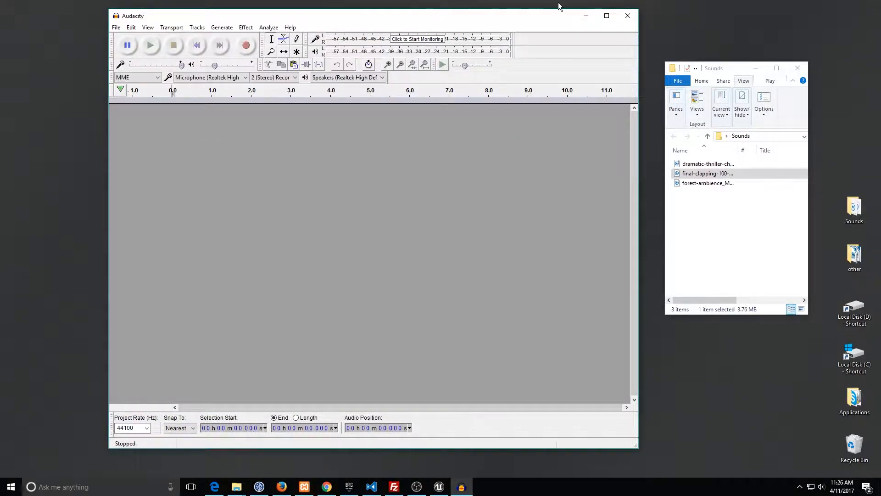
pyautogui.click(439, 486)
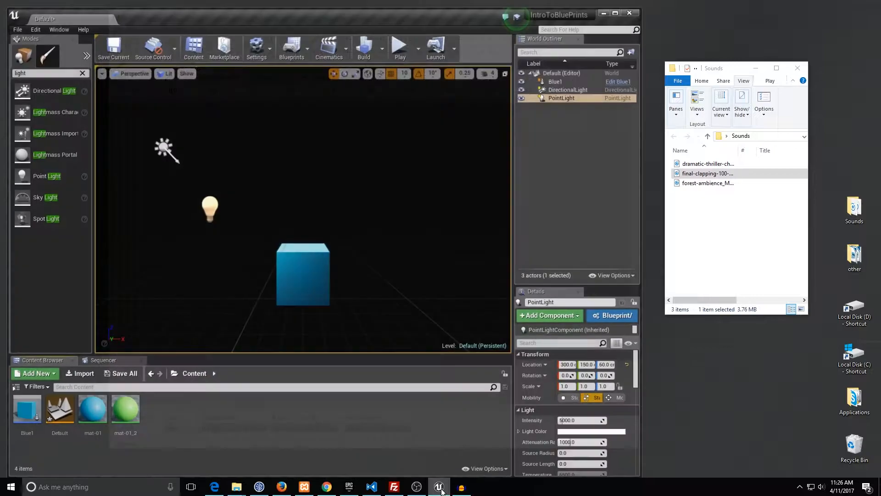
# Widen the Name column in the Sounds folder window to fit the full file names.
pyautogui.click(732, 172)
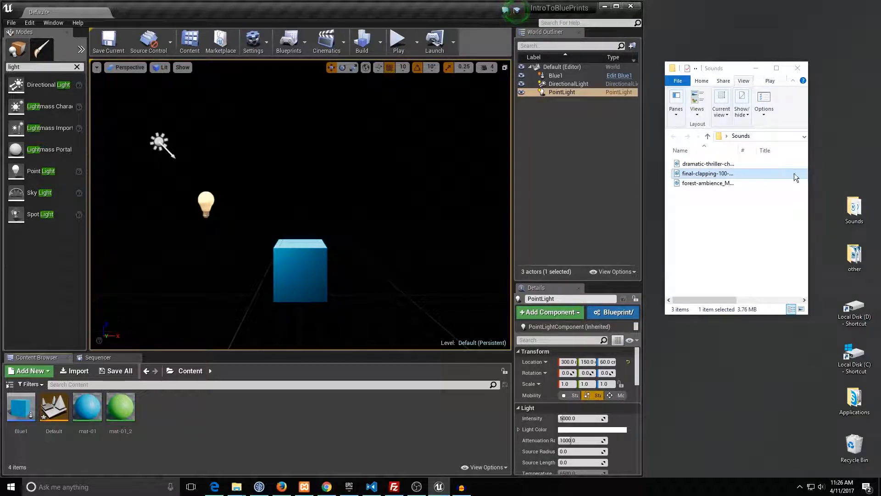
pyautogui.click(738, 152)
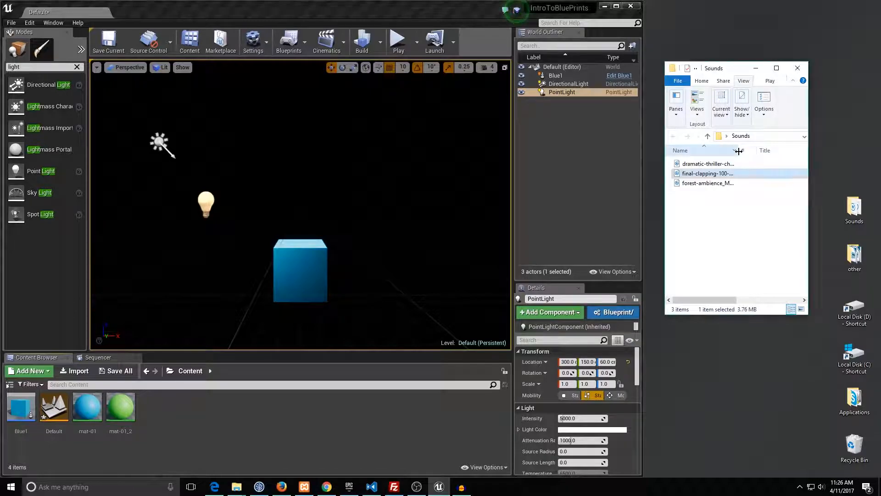
pyautogui.moveTo(738, 151); pyautogui.dragTo(797, 152)
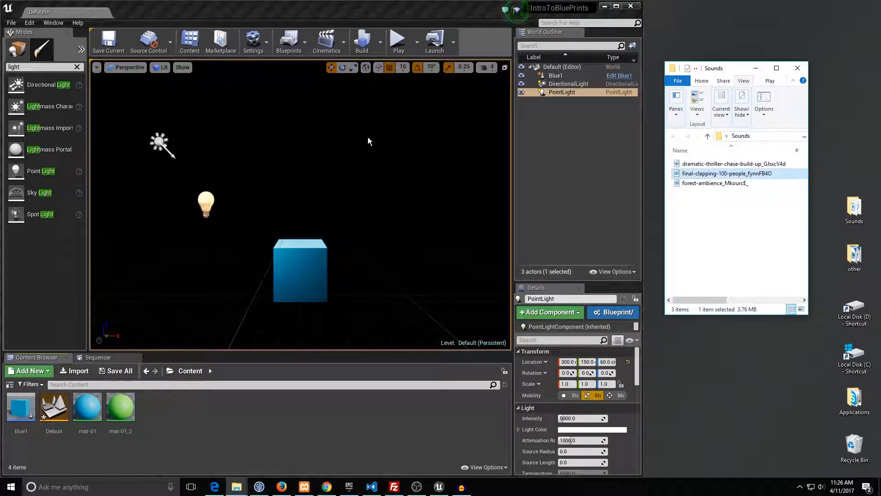
# Try to import final-clapping-100-people_fynnFB4O.wav from the Sounds folder into the Unreal project's Content folder.
pyautogui.moveTo(370, 142); pyautogui.dragTo(191, 416)
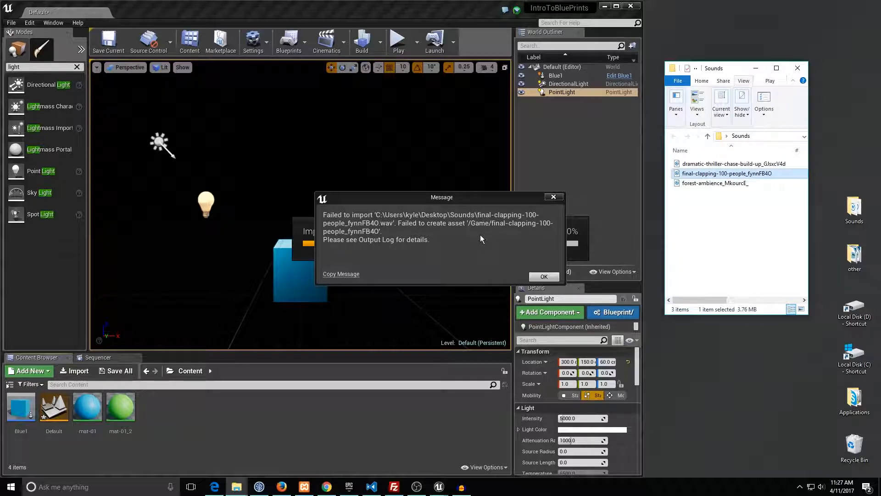
pyautogui.click(542, 277)
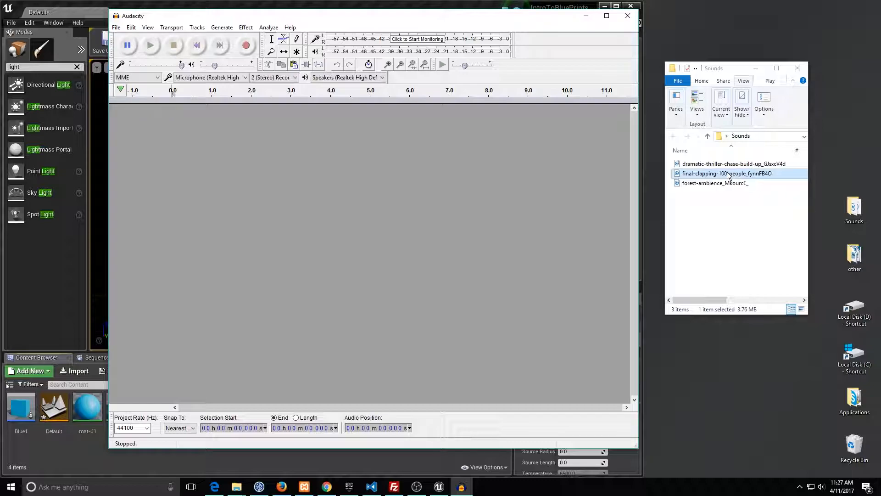
# Import final-clapping-100-people_fynnFB4O into Audacity, reading it directly from the original and always using this choice without further warning.
pyautogui.moveTo(729, 174); pyautogui.dragTo(254, 173)
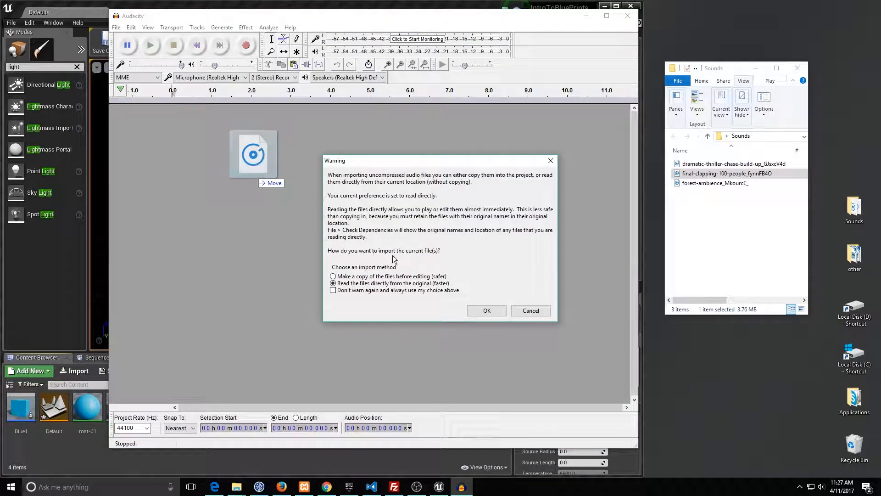
pyautogui.click(334, 290)
pyautogui.click(486, 312)
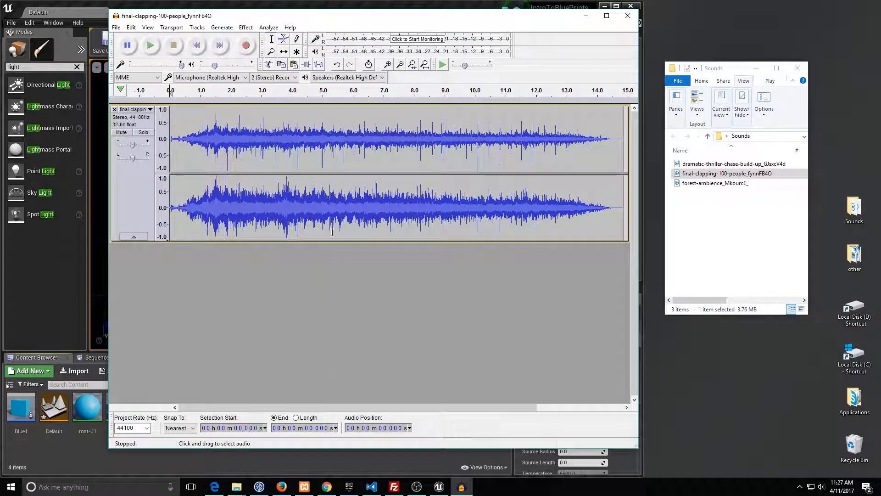
# Export the clapping audio to the Sounds folder as final-clapping-100-people_fynnFB4O.wav, replacing the existing file and leaving the metadata tags as they are.
pyautogui.click(117, 28)
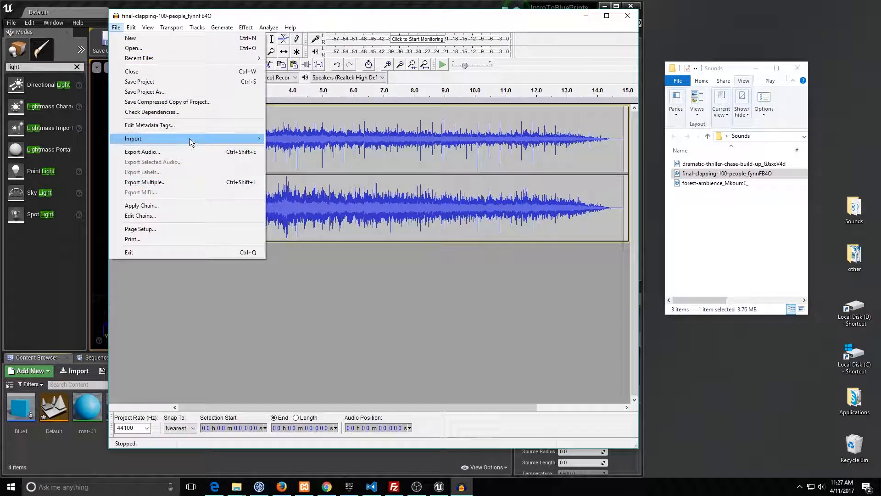
pyautogui.click(184, 150)
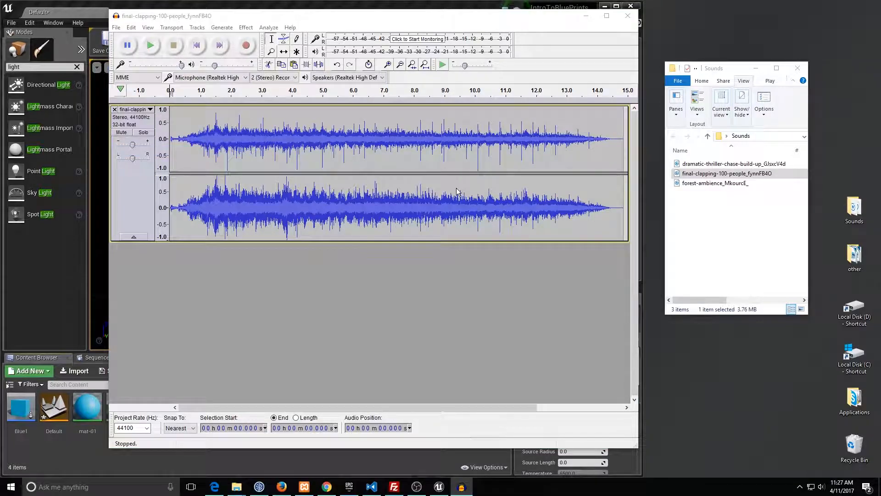
pyautogui.click(347, 203)
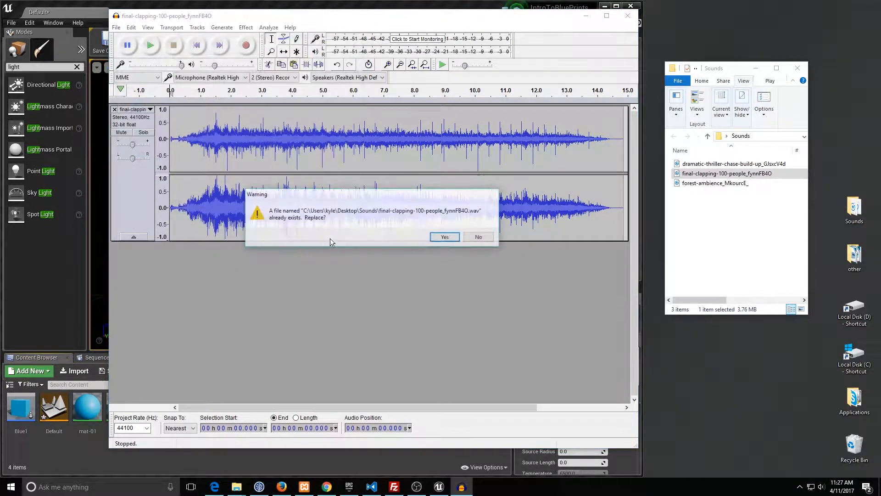
pyautogui.click(443, 237)
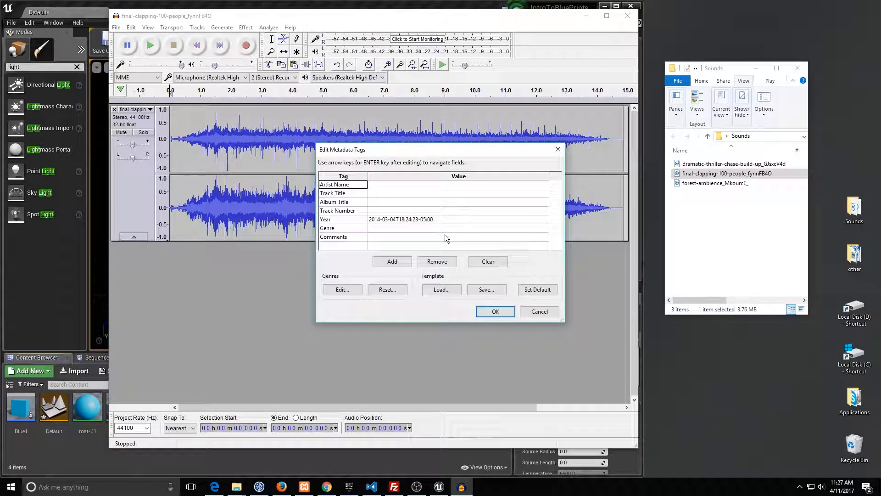
pyautogui.click(499, 310)
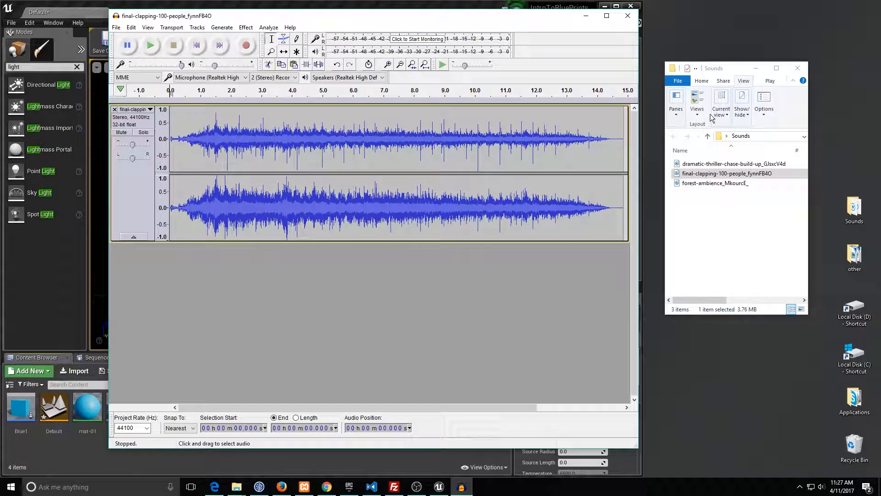
# Compare the sizes of the two clapping files in the Sounds folder and delete final-clapping-100-people_fynnFB4O-old1.
pyautogui.click(750, 177)
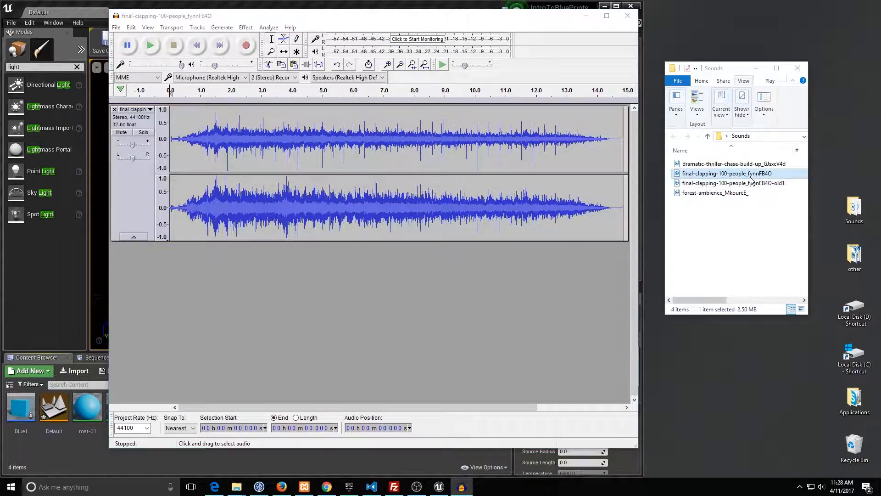
pyautogui.click(749, 183)
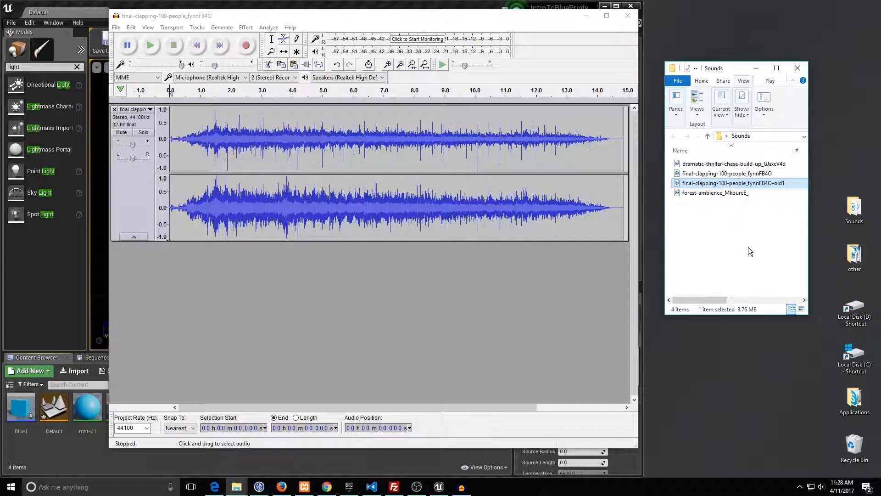
pyautogui.click(750, 175)
pyautogui.click(755, 184)
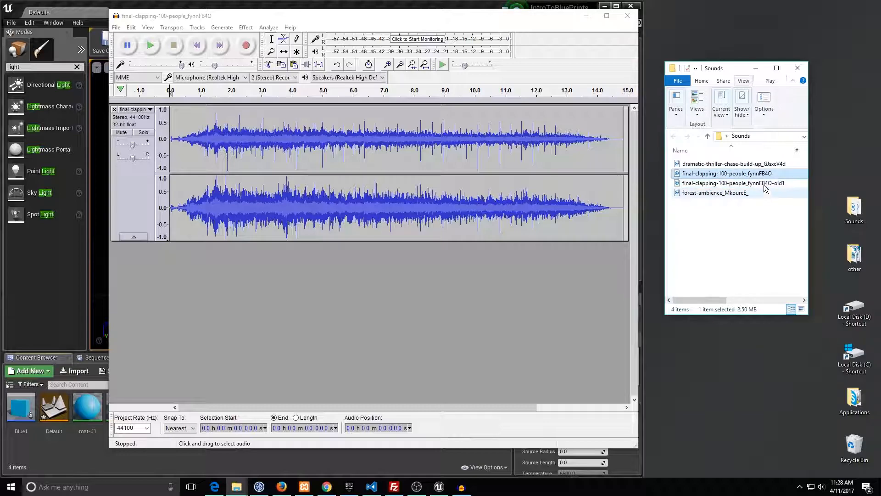
pyautogui.rightClick(735, 186)
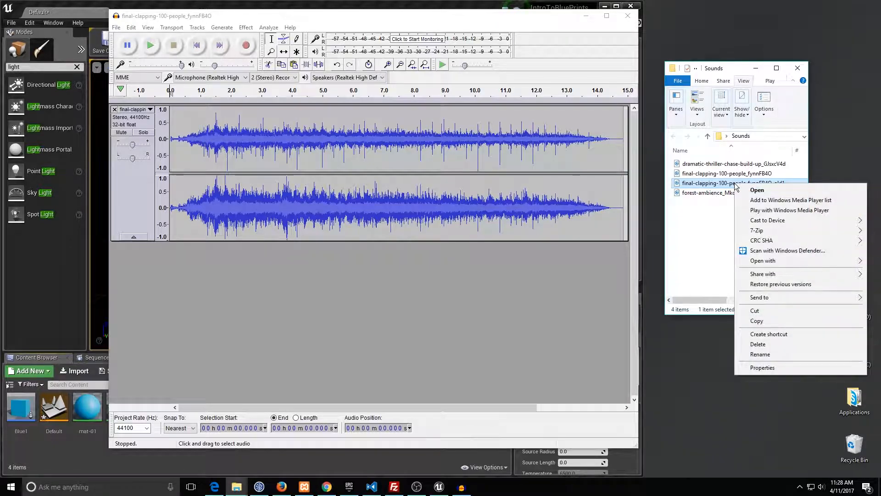
pyautogui.click(758, 344)
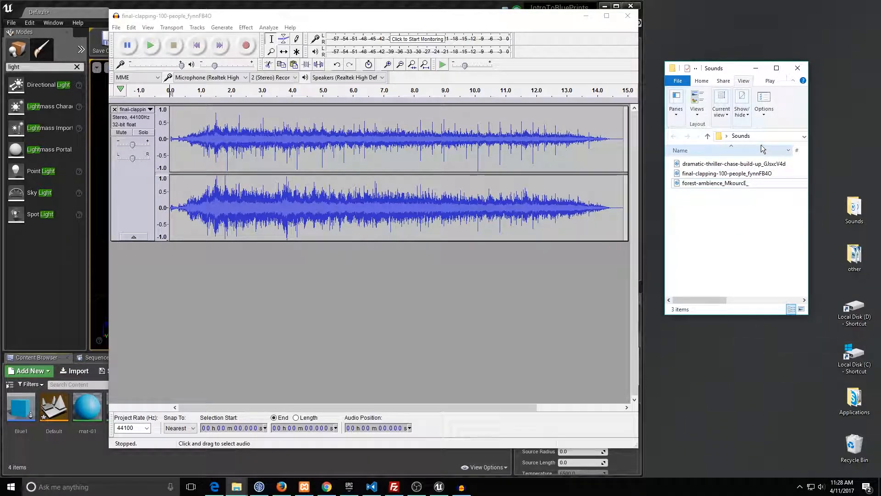
# Close Audacity and import all three audio files from the Sounds folder into the Unreal project's Content folder.
pyautogui.click(621, 16)
pyautogui.click(409, 234)
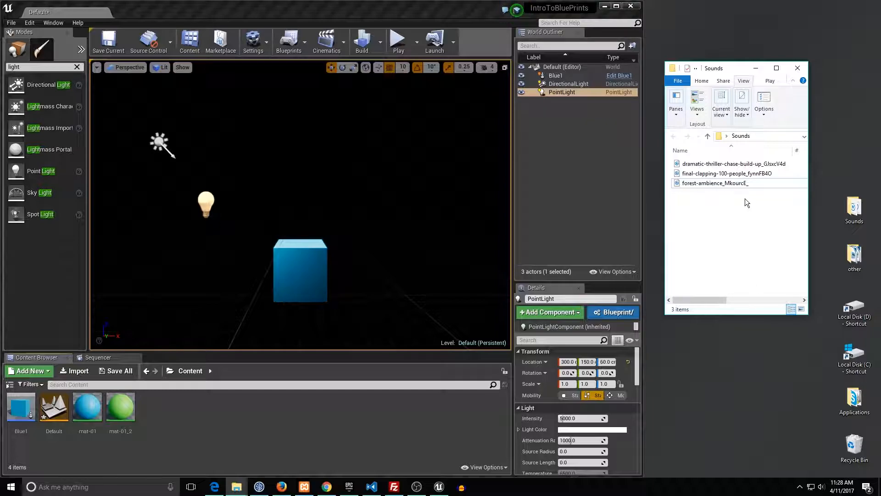
pyautogui.moveTo(728, 230); pyautogui.dragTo(717, 167)
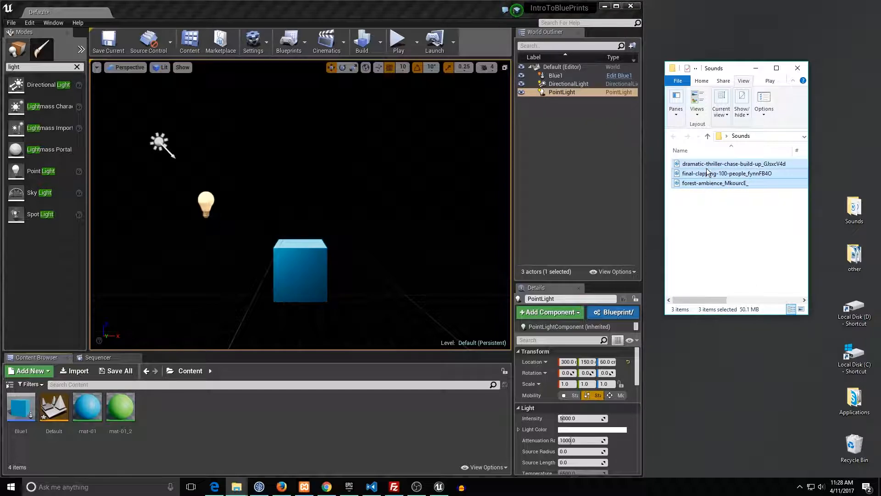
pyautogui.moveTo(708, 173); pyautogui.dragTo(316, 393)
pyautogui.moveTo(200, 419); pyautogui.dragTo(200, 419)
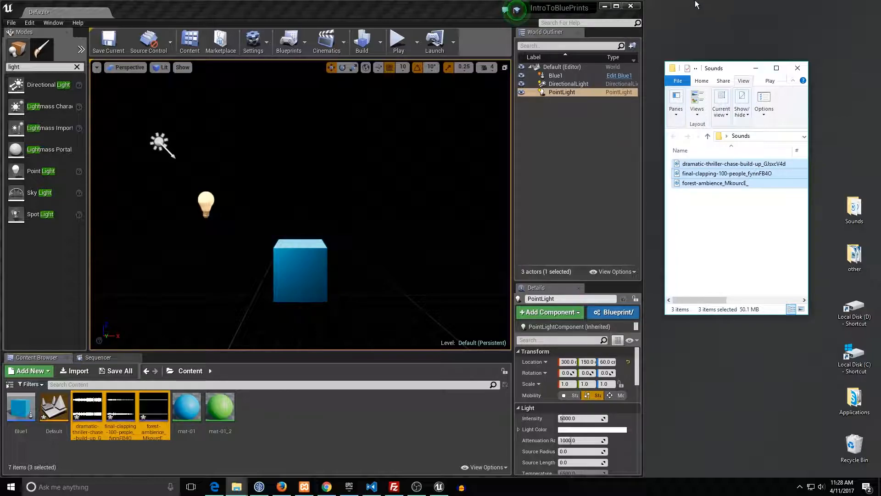
# Maximize the Unreal Editor window and preview the forest-ambience, final-clapping and dramatic-thriller sound waves.
pyautogui.click(616, 6)
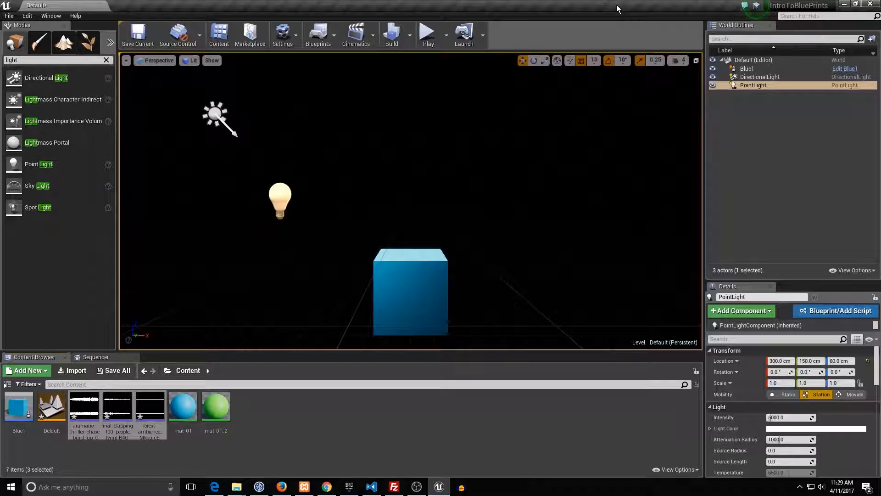
pyautogui.click(334, 419)
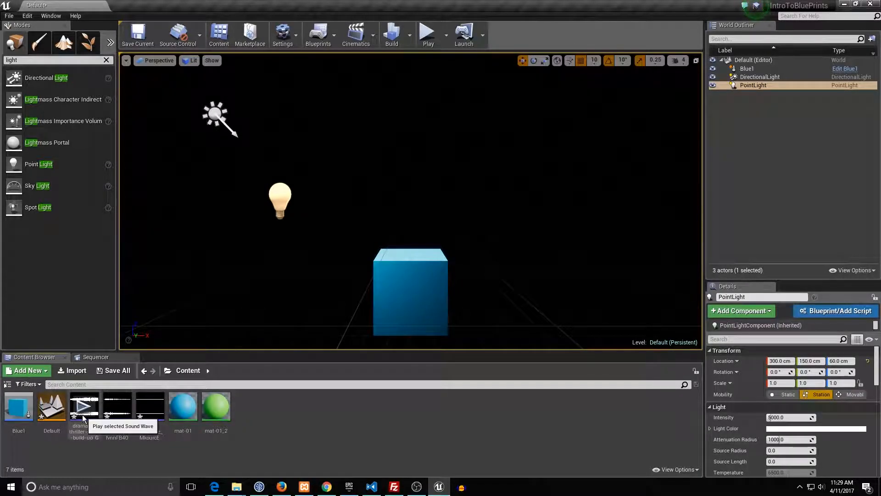
pyautogui.click(149, 408)
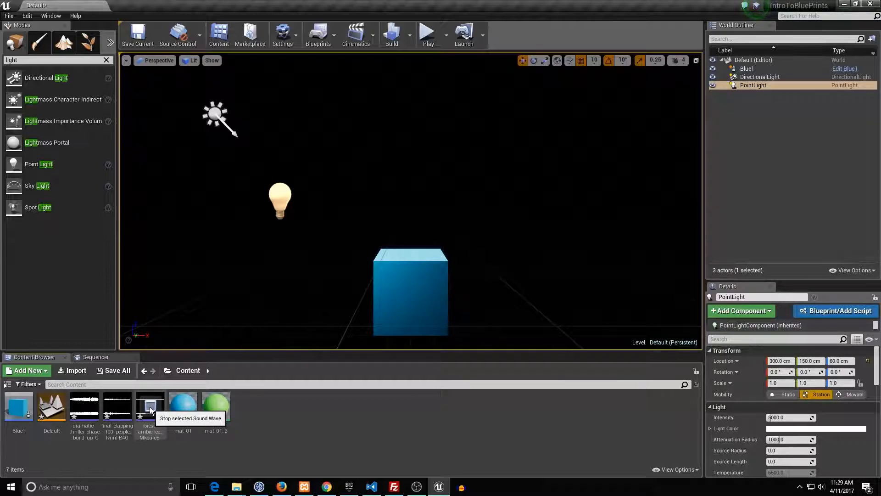
pyautogui.click(150, 406)
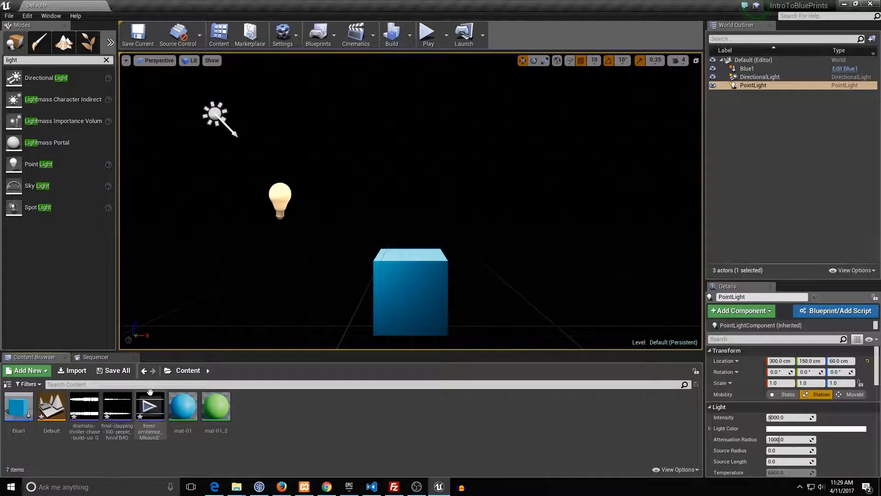
pyautogui.click(115, 409)
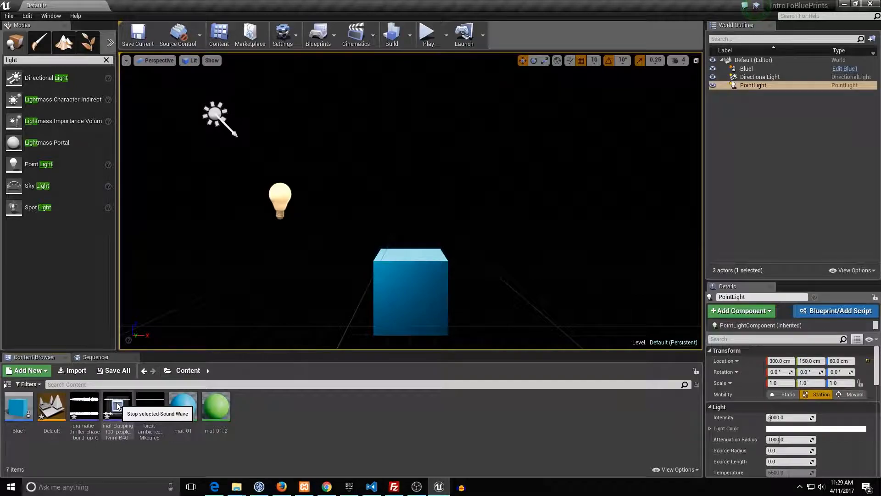
pyautogui.click(116, 406)
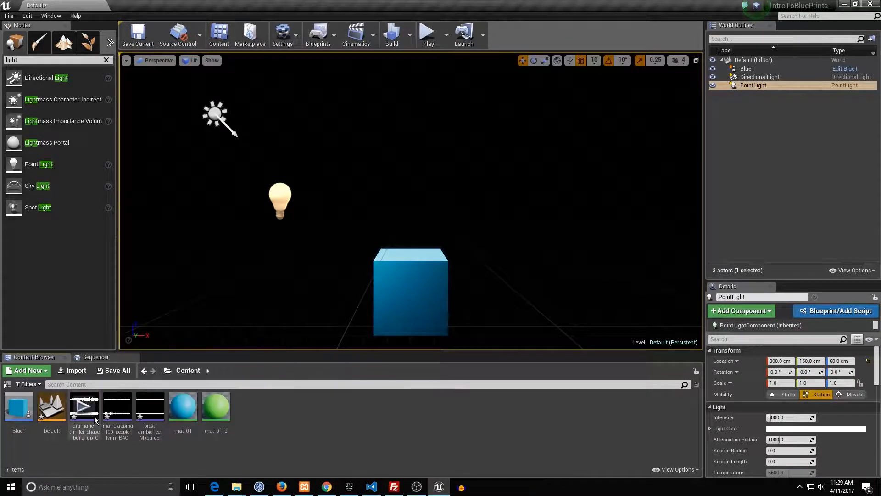
pyautogui.click(83, 407)
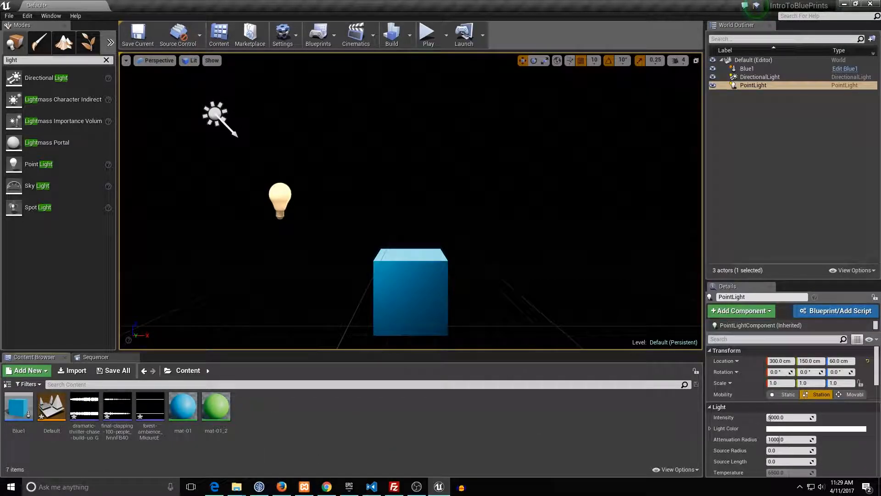
# Create a Sound Cue from the dramatic-thriller-chase-build-up sound wave, keep its default name, and select it.
pyautogui.rightClick(95, 416)
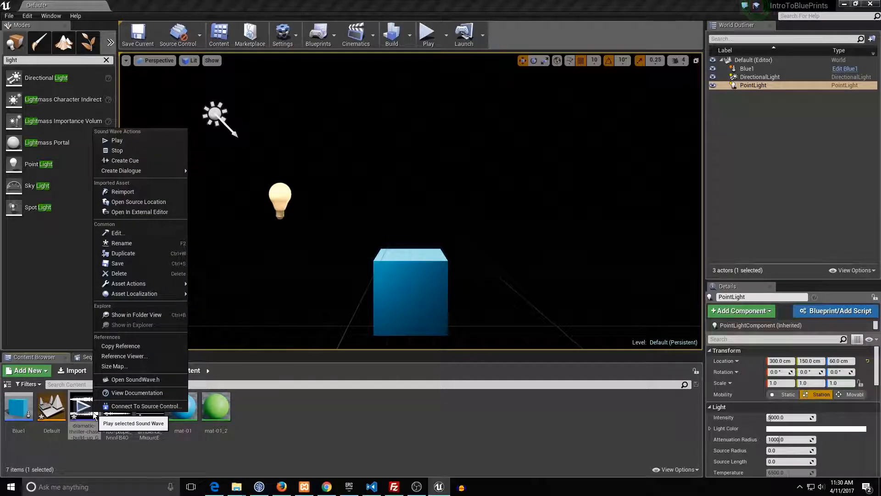
pyautogui.click(143, 160)
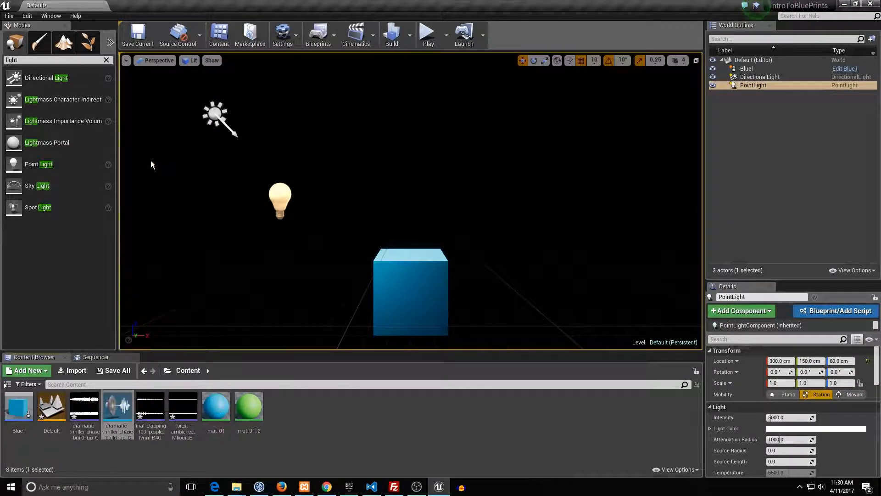
pyautogui.click(153, 456)
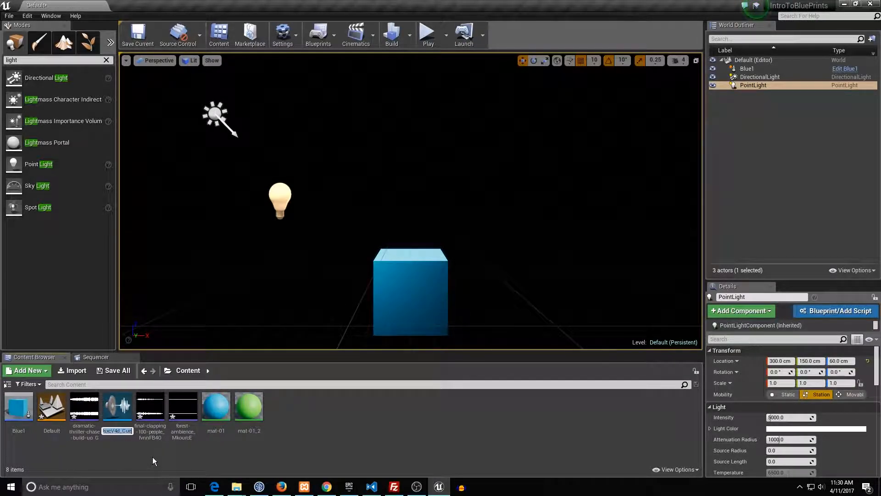
pyautogui.click(118, 406)
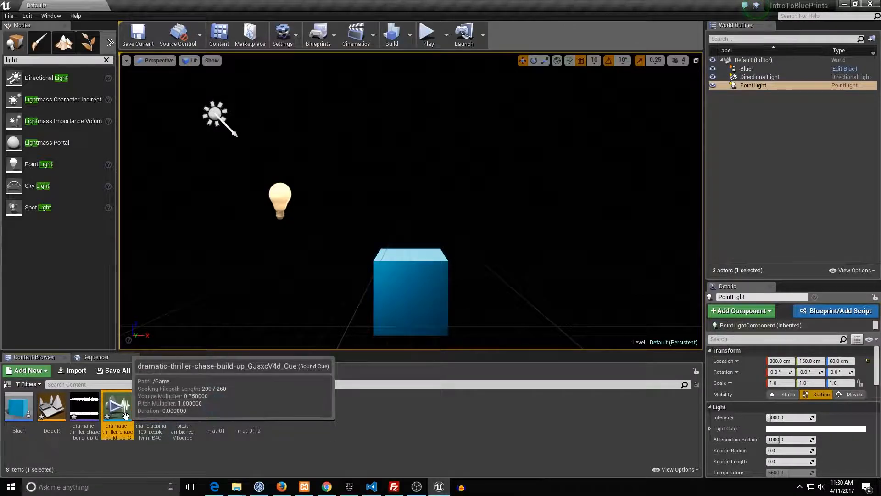
# Open the dramatic-thriller-chase-build-up Sound Cue and move its Wave Player node clear of the Output node.
pyautogui.doubleClick(125, 415)
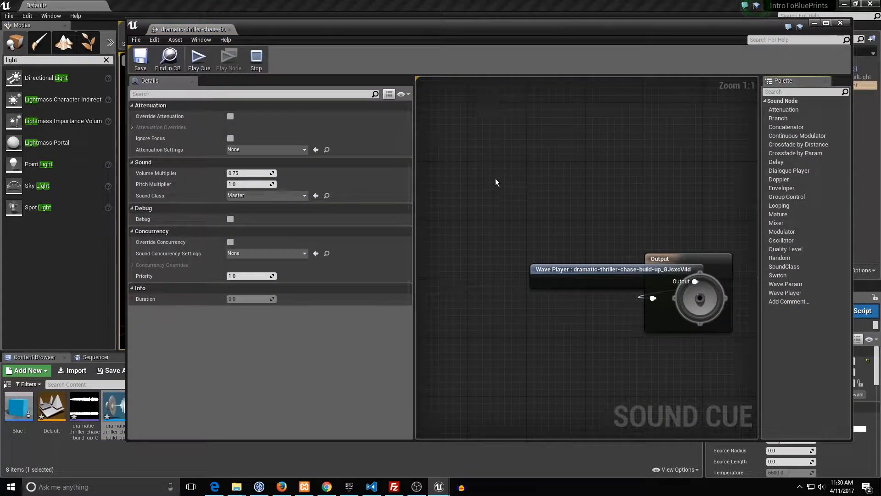
pyautogui.scroll(-4, 594, 257)
pyautogui.scroll(4, 660, 203)
pyautogui.moveTo(632, 219); pyautogui.dragTo(519, 227)
pyautogui.scroll(-3, 617, 238)
pyautogui.scroll(3, 618, 238)
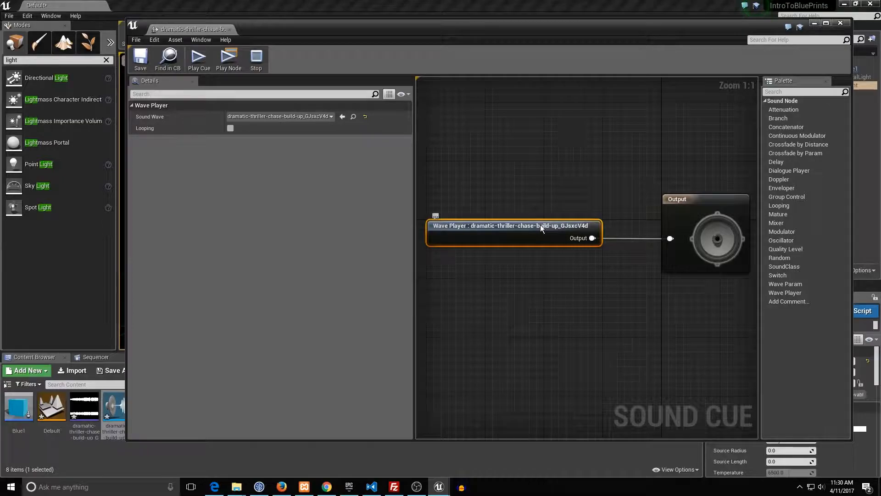
# Examine the settings of the Wave Player and Output nodes, including the options available for the Sound Class.
pyautogui.scroll(-2, 647, 259)
pyautogui.scroll(1, 602, 242)
pyautogui.scroll(-2, 602, 243)
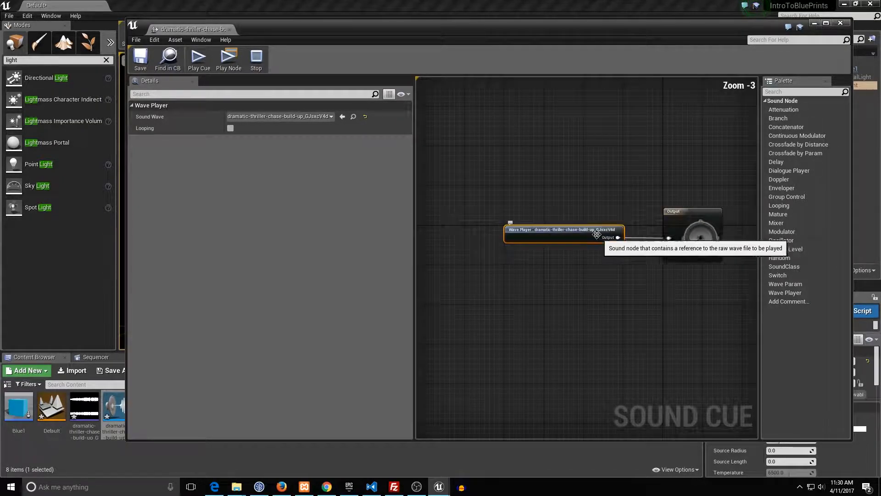
pyautogui.scroll(4, 602, 243)
pyautogui.scroll(-2, 601, 245)
pyautogui.scroll(1, 599, 253)
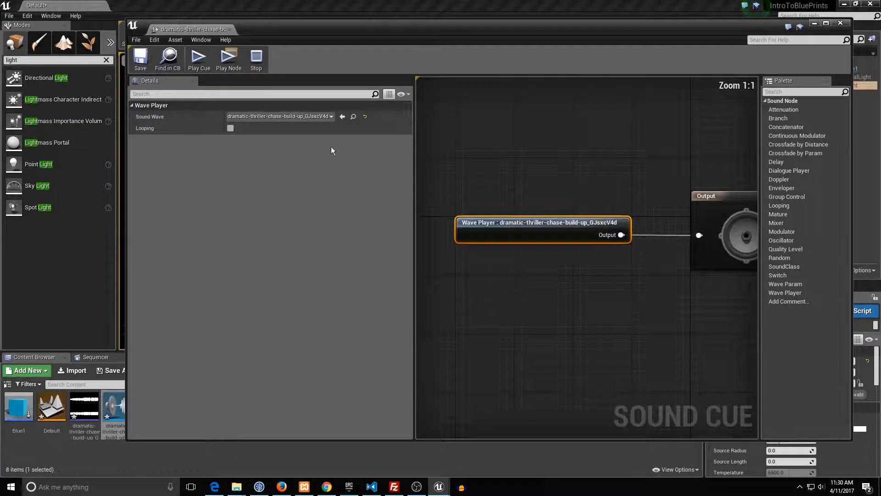
pyautogui.scroll(-2, 619, 239)
pyautogui.scroll(1, 652, 215)
pyautogui.click(679, 200)
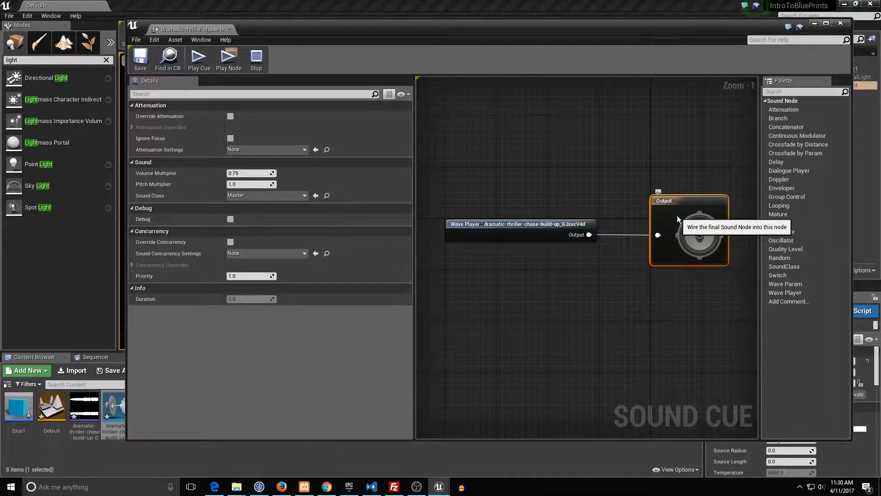
pyautogui.click(531, 237)
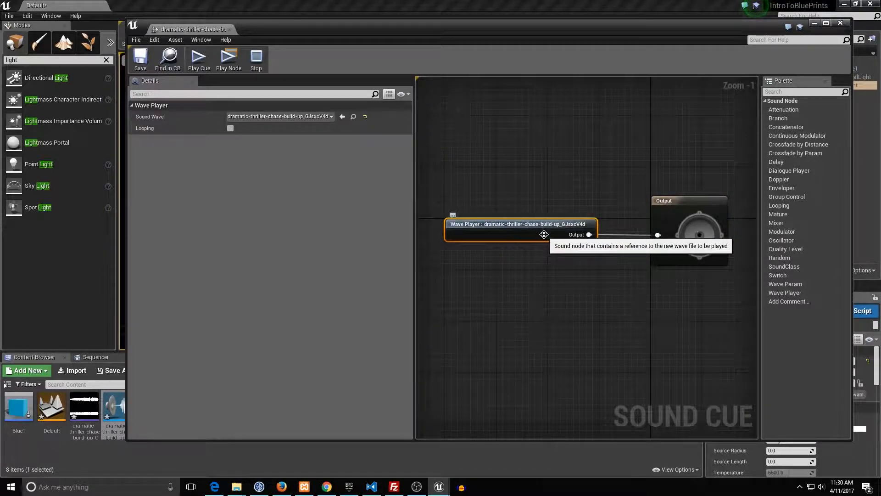
pyautogui.click(716, 249)
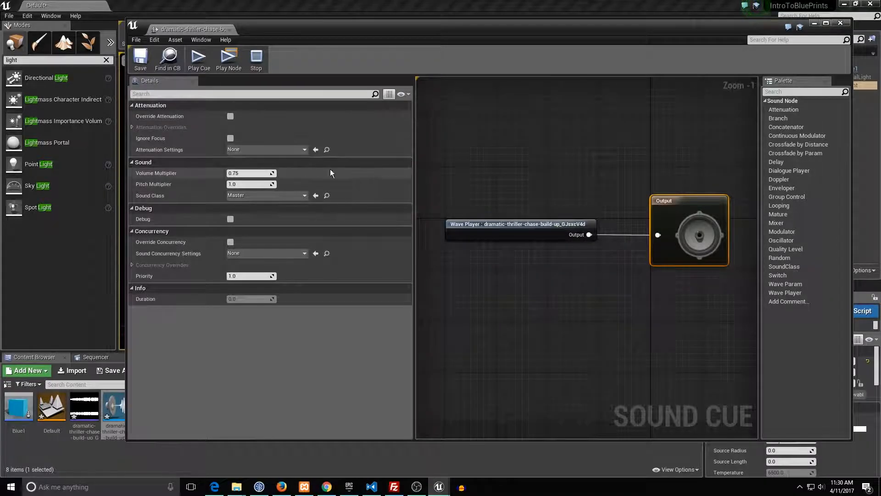
pyautogui.click(299, 195)
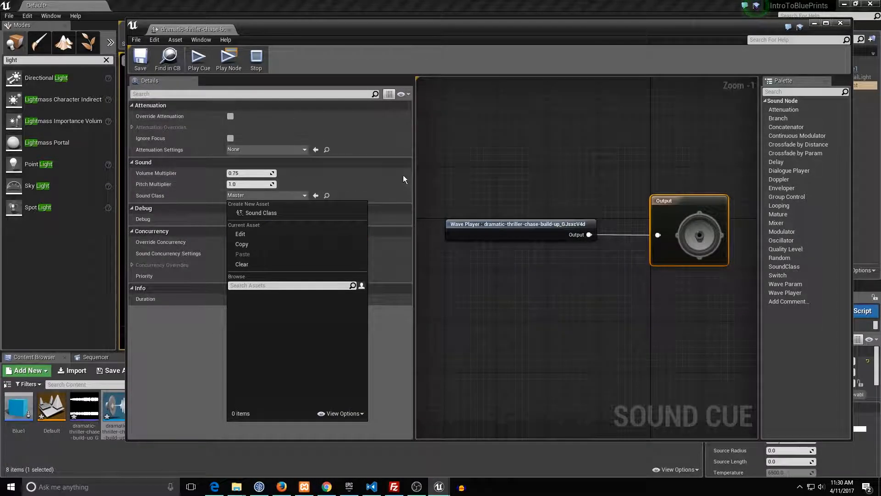
pyautogui.click(385, 177)
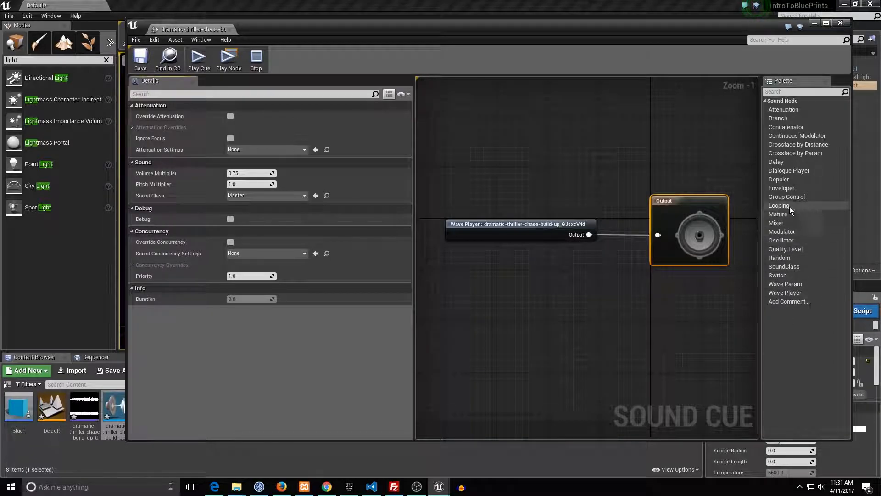
# Set the cue's Volume Multiplier to 0.5, then save and close the Sound Cue.
pyautogui.click(245, 173)
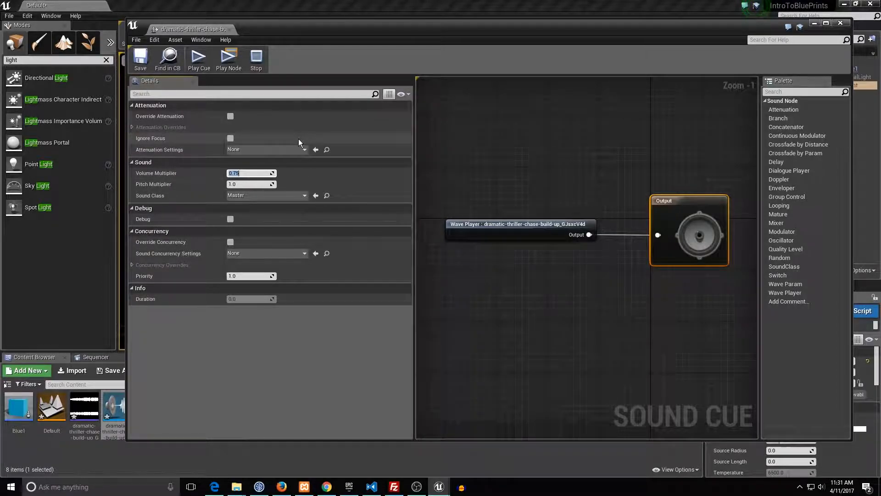
pyautogui.press('BackSpace')
pyautogui.write('.5')
pyautogui.press('Return')
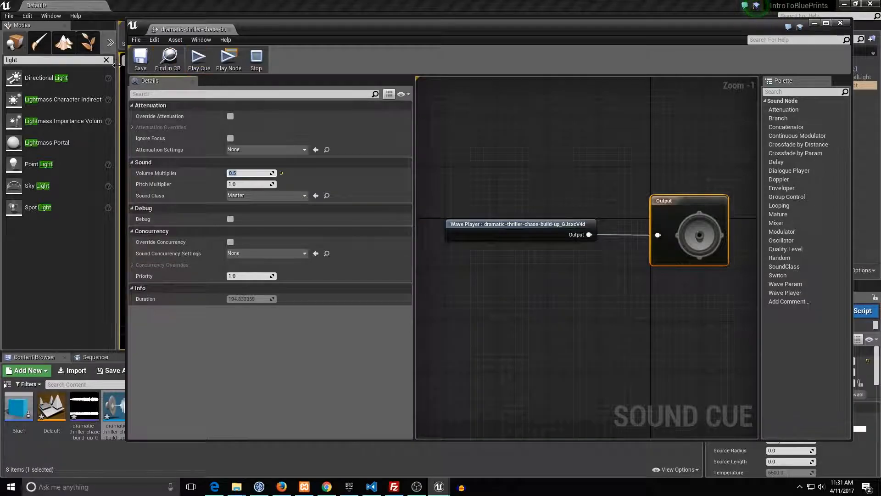
pyautogui.click(135, 68)
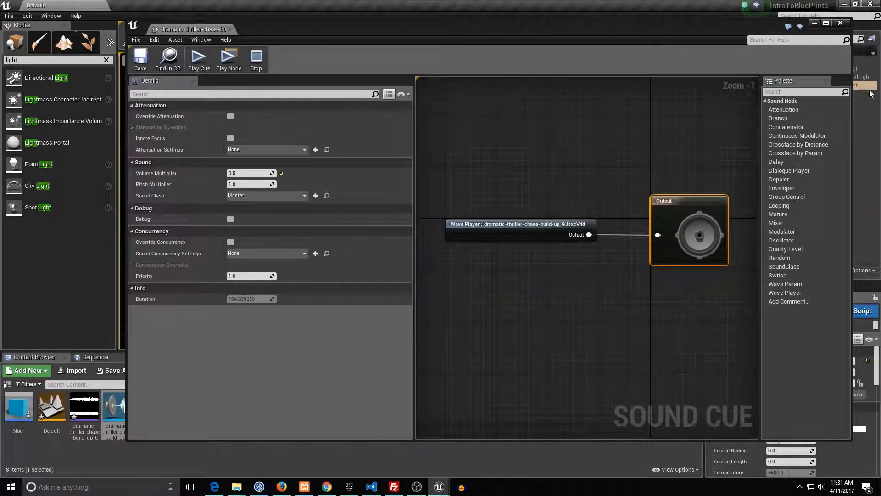
pyautogui.click(841, 23)
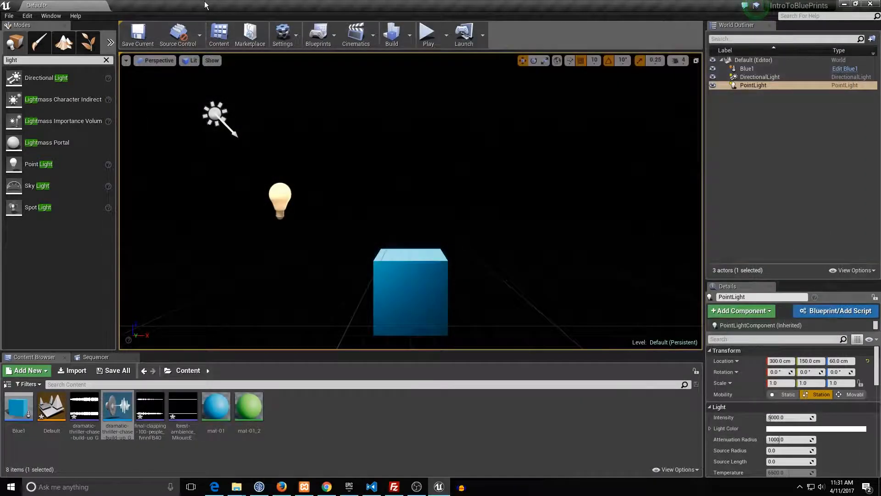
# Create Sound Cues from the final-clapping and forest-ambience sound waves, keeping their default names.
pyautogui.click(309, 438)
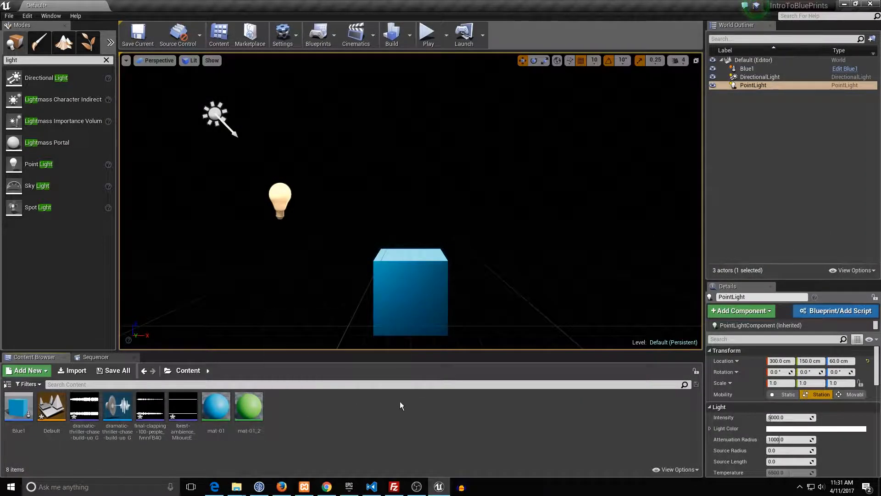
pyautogui.rightClick(147, 416)
pyautogui.click(188, 172)
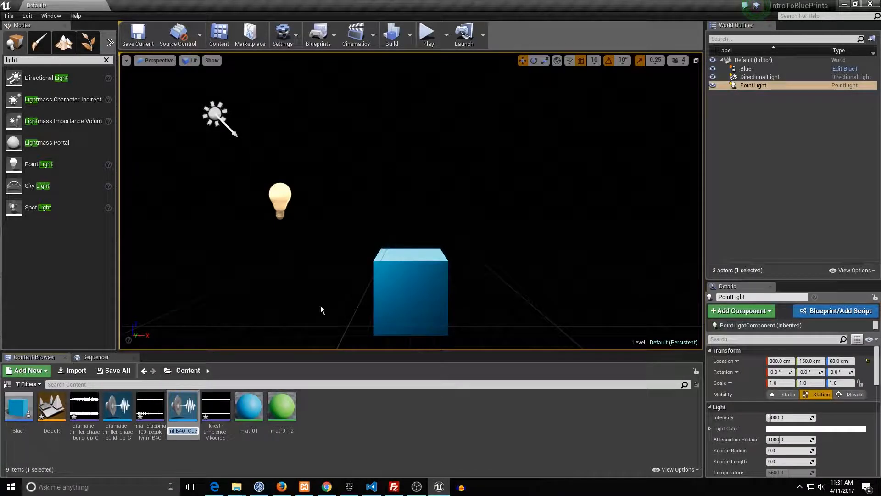
pyautogui.rightClick(216, 417)
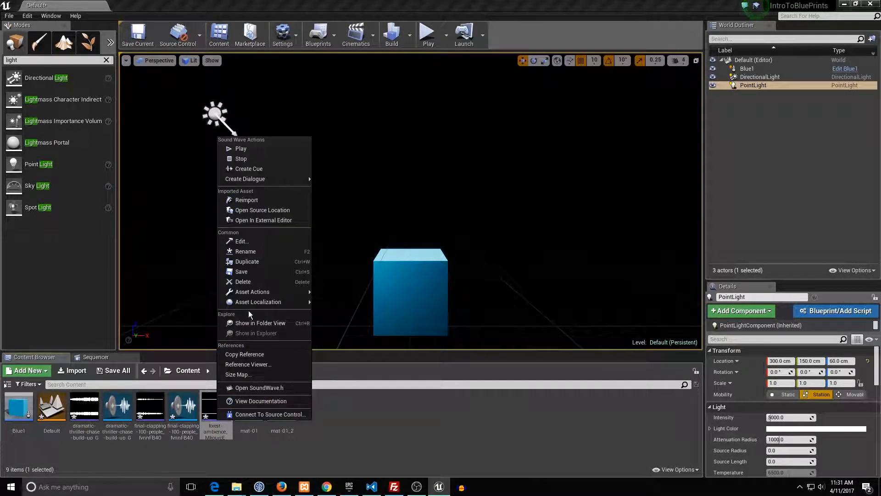
pyautogui.click(260, 170)
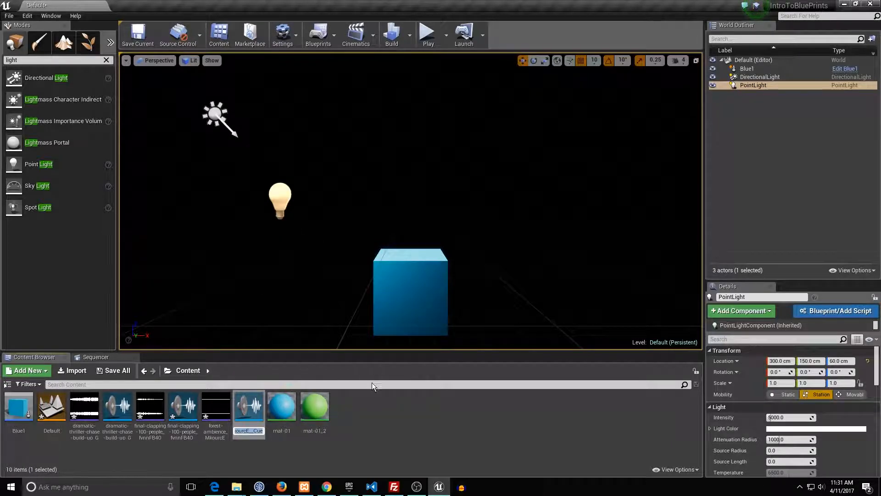
pyautogui.click(378, 437)
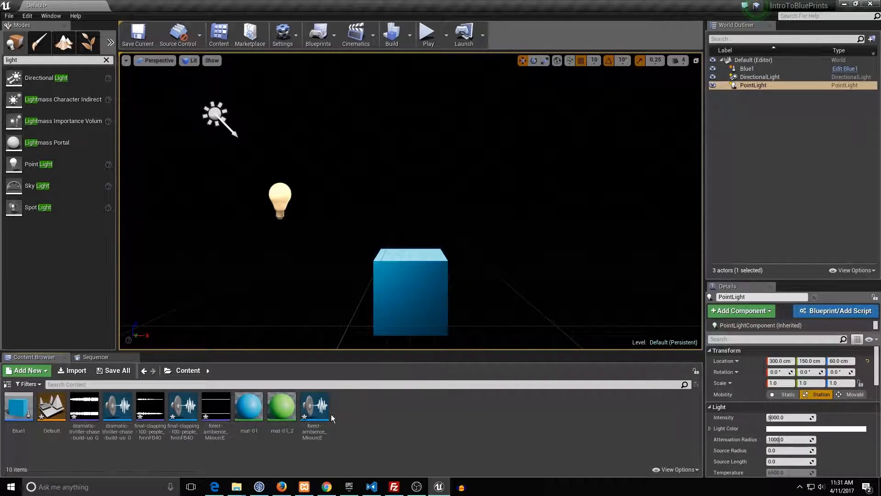
# Open the forest-ambience Sound Cue and move its Wave Player node clear of the Output node.
pyautogui.click(316, 416)
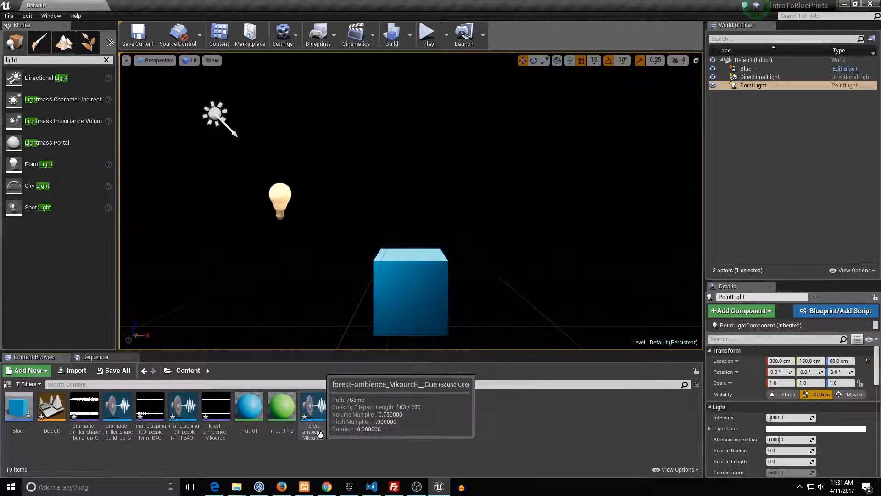
pyautogui.doubleClick(321, 411)
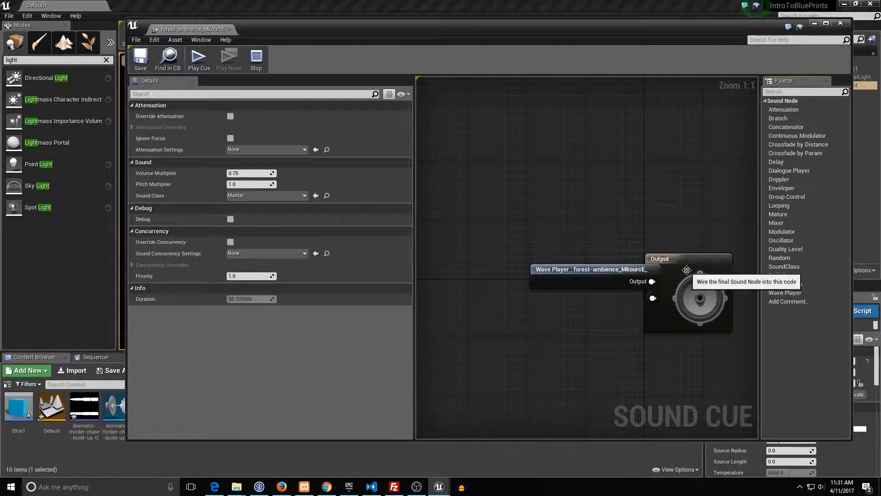
pyautogui.moveTo(636, 272); pyautogui.dragTo(595, 287)
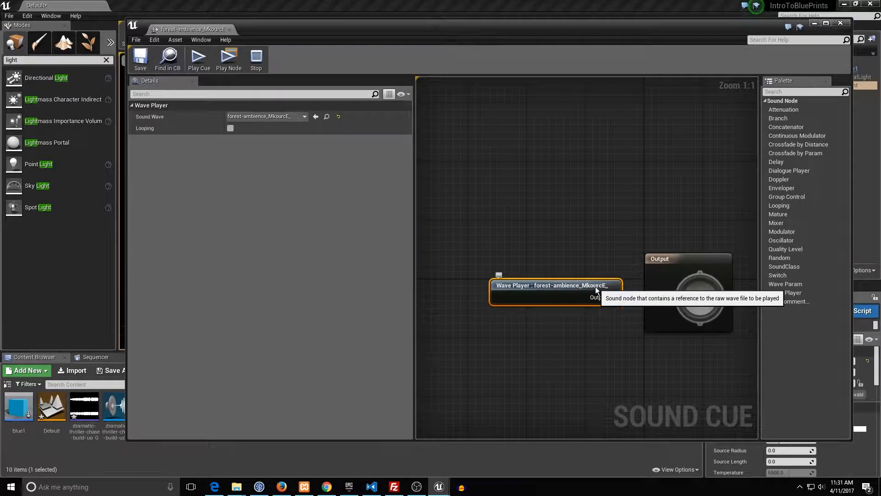
# Set the forest-ambience cue's Volume Multiplier to 1.0 and close the Sound Cue editor.
pyautogui.click(687, 275)
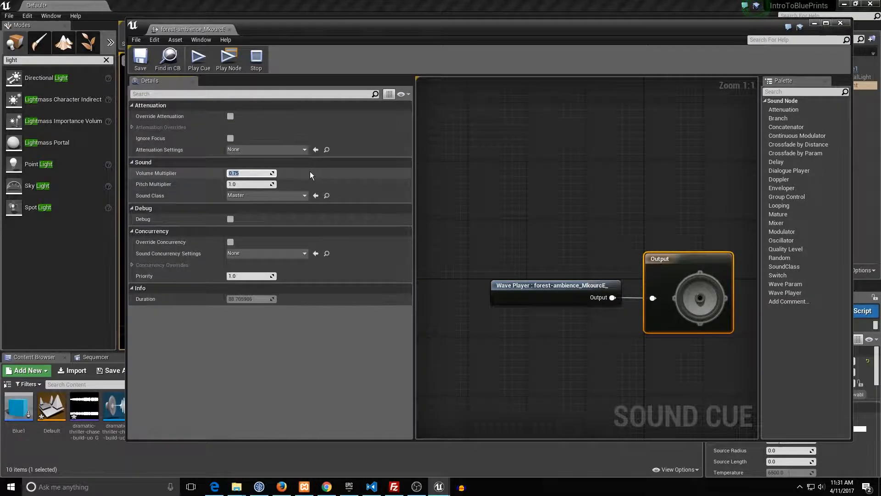
pyautogui.write('1')
pyautogui.press('Return')
pyautogui.click(309, 175)
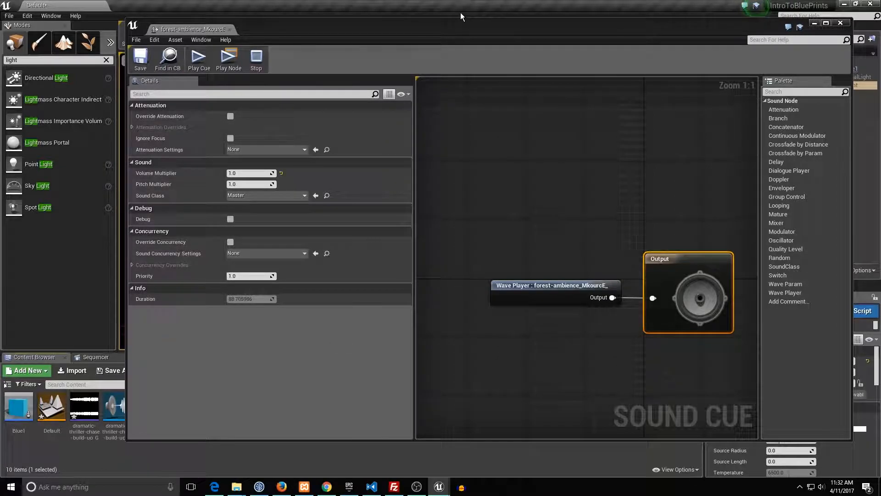
pyautogui.moveTo(460, 12); pyautogui.dragTo(370, 30)
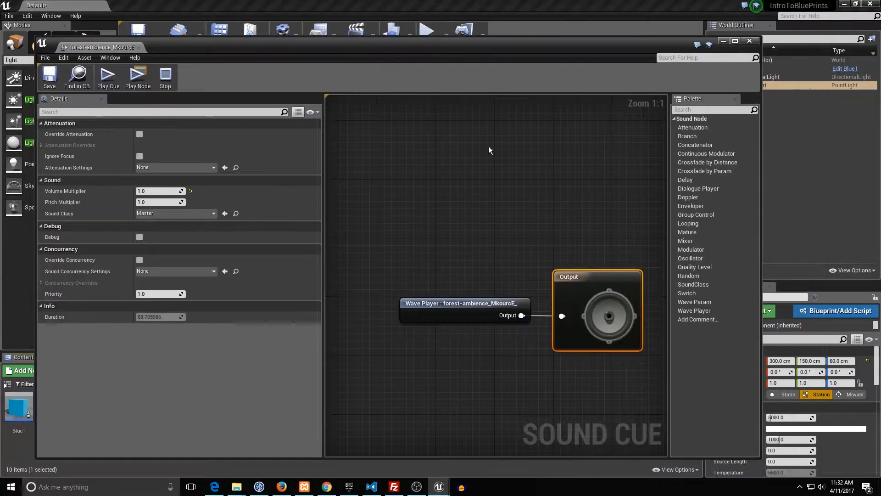
pyautogui.click(749, 41)
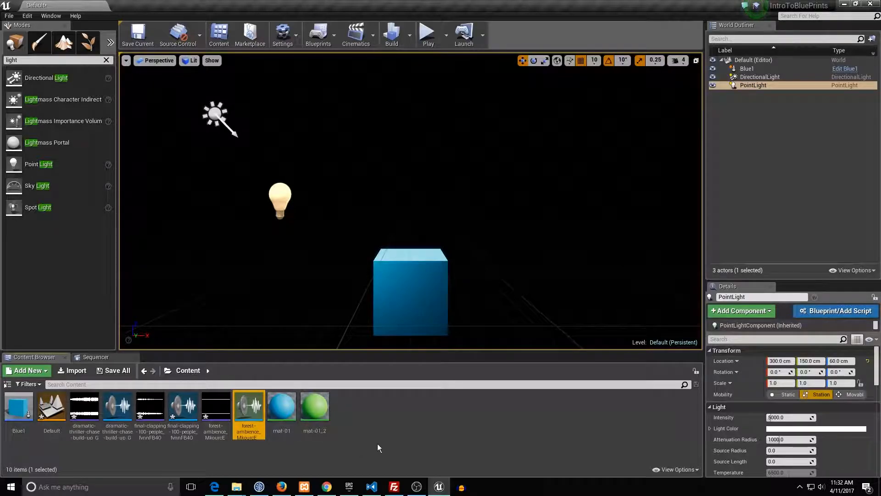
# Open the Level Blueprint and move its window aside so the sound assets in the Content Browser stay accessible.
pyautogui.click(334, 422)
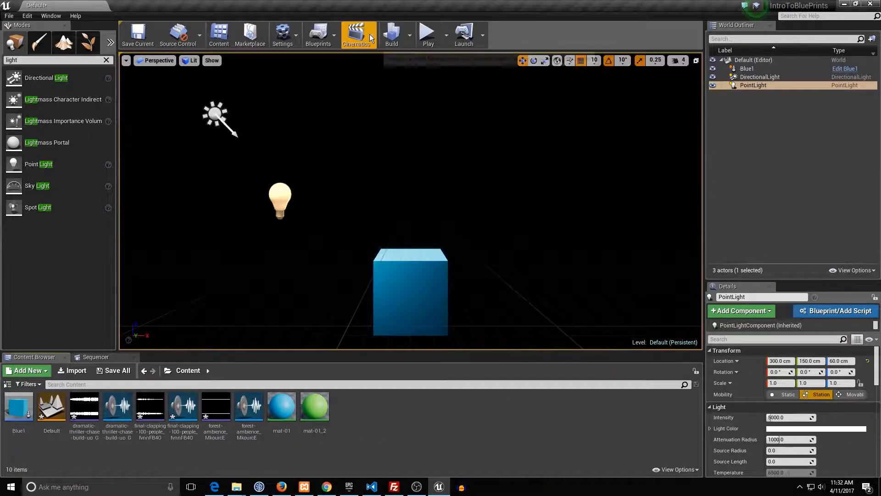
pyautogui.click(332, 35)
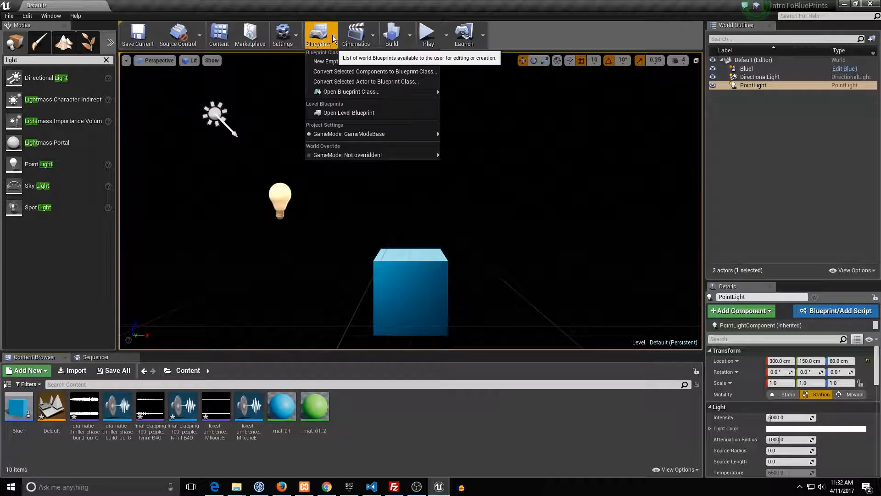
pyautogui.click(357, 114)
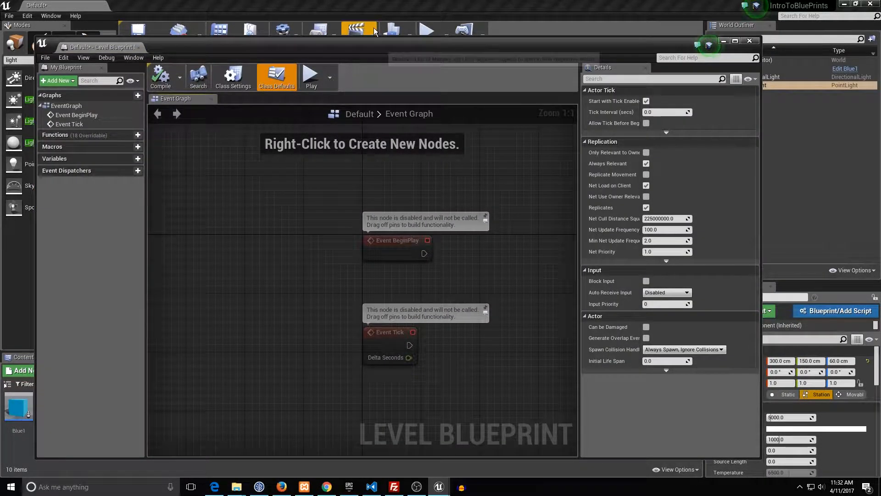
pyautogui.moveTo(379, 47); pyautogui.dragTo(548, 67)
# Move the Event Tick node further down, away from Event BeginPlay in the Event Graph.
pyautogui.scroll(-9, 431, 203)
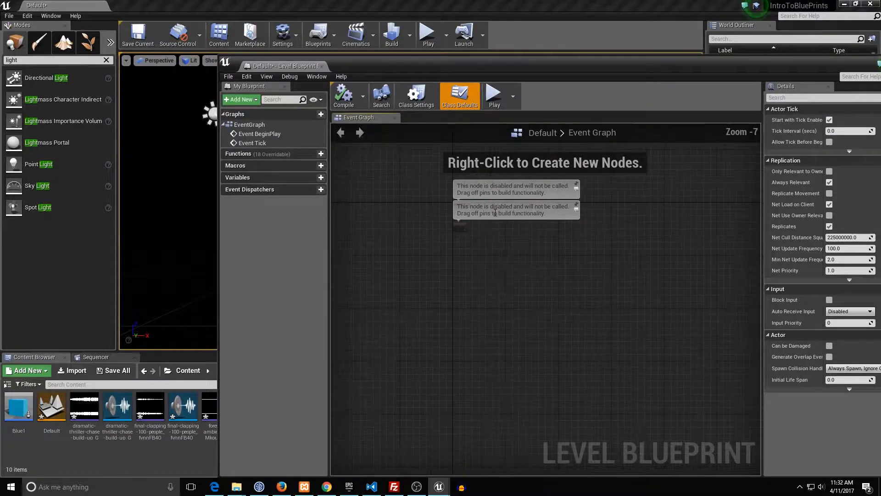
pyautogui.scroll(8, 491, 198)
pyautogui.scroll(-5, 475, 260)
pyautogui.scroll(4, 413, 255)
pyautogui.scroll(-2, 427, 291)
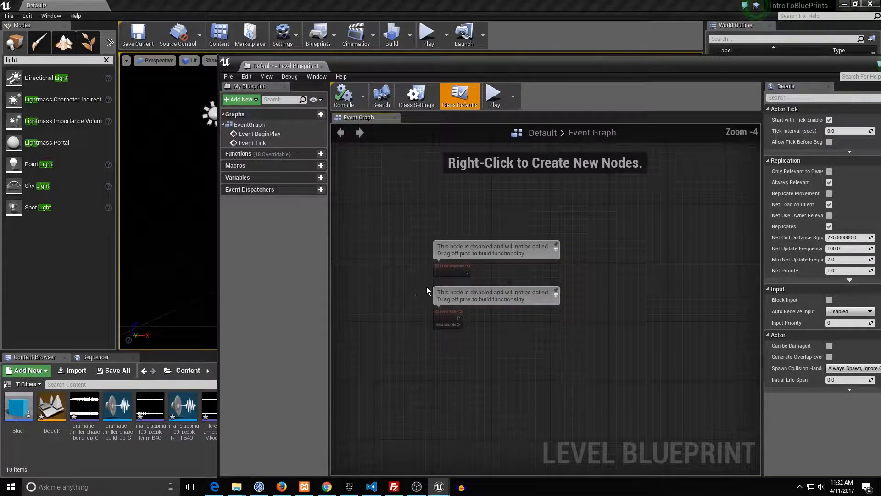
pyautogui.scroll(3, 431, 293)
pyautogui.scroll(1, 464, 316)
pyautogui.scroll(-1, 353, 304)
pyautogui.scroll(-3, 353, 303)
pyautogui.scroll(3, 390, 293)
pyautogui.scroll(1, 406, 251)
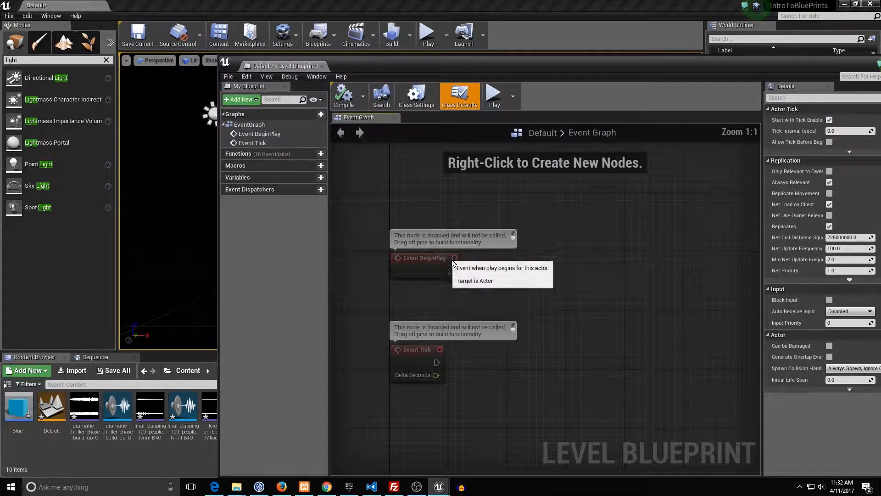
pyautogui.click(414, 350)
pyautogui.moveTo(415, 349); pyautogui.dragTo(407, 413)
# Add a Play Sound 2D node wired to the execution output of Event BeginPlay and align it beside that event.
pyautogui.moveTo(449, 273); pyautogui.dragTo(578, 240)
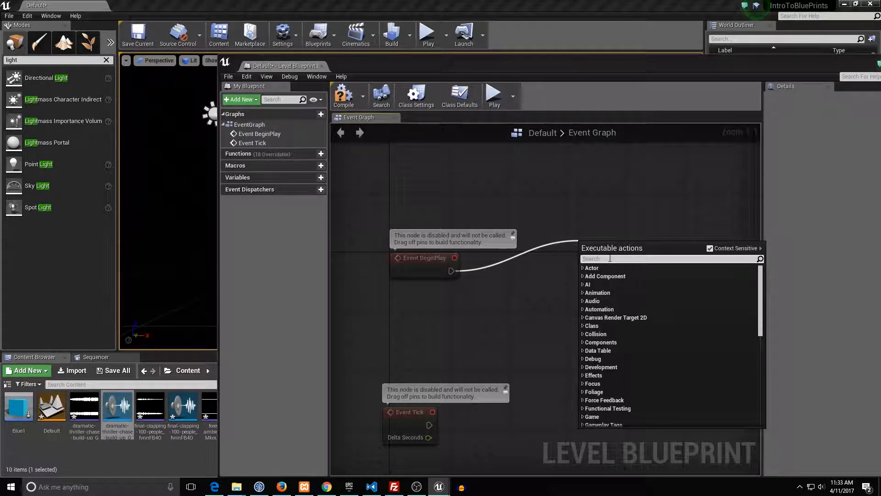
pyautogui.write('play')
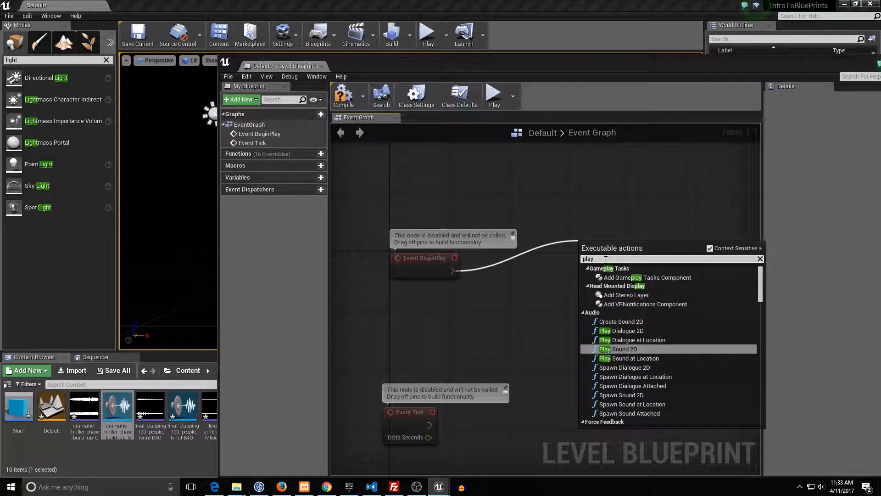
pyautogui.click(635, 348)
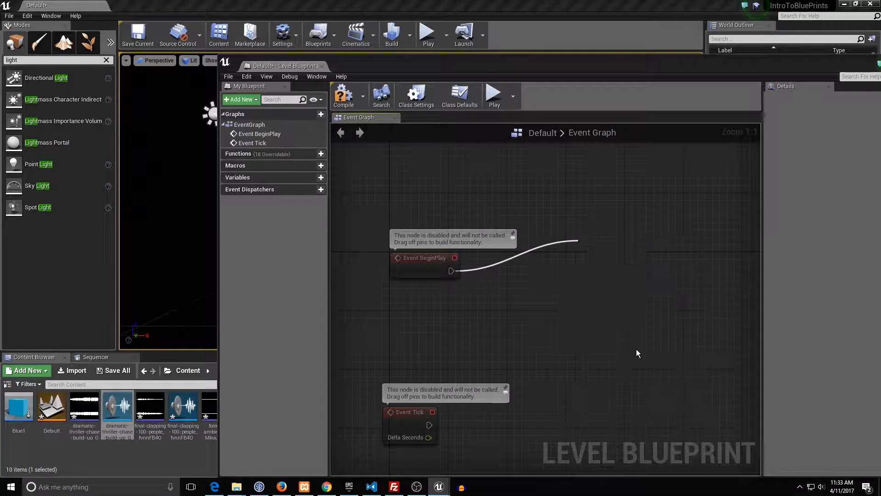
pyautogui.moveTo(642, 248); pyautogui.dragTo(605, 262)
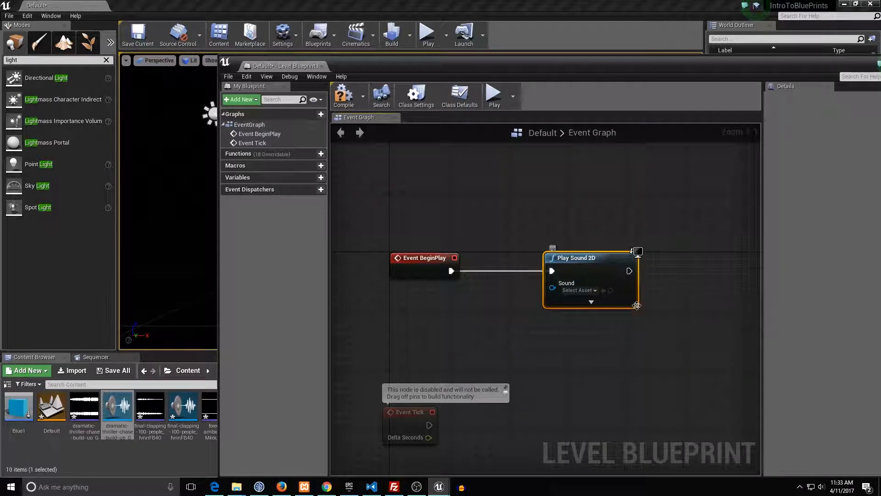
# Assign the dramatic-thriller cue to the Play Sound 2D node, move it further from Event BeginPlay, and narrow the Level Blueprint window to uncover the sound assets.
pyautogui.click(595, 291)
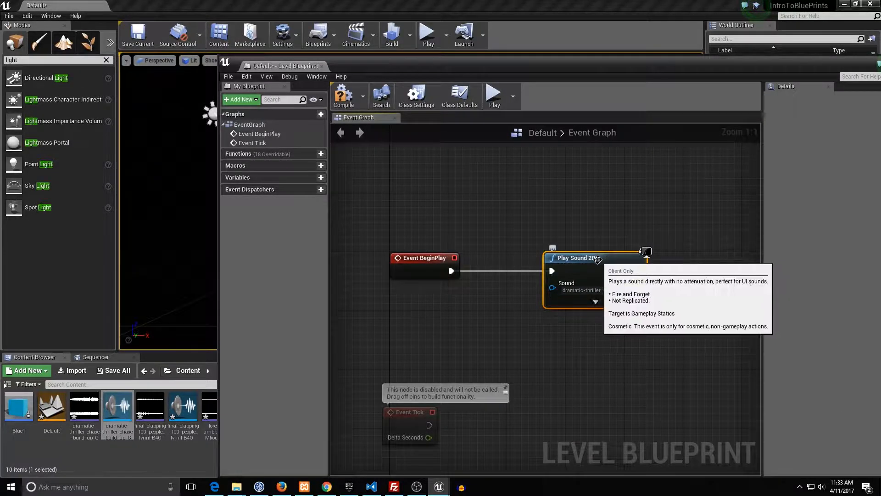
pyautogui.moveTo(597, 258); pyautogui.dragTo(633, 262)
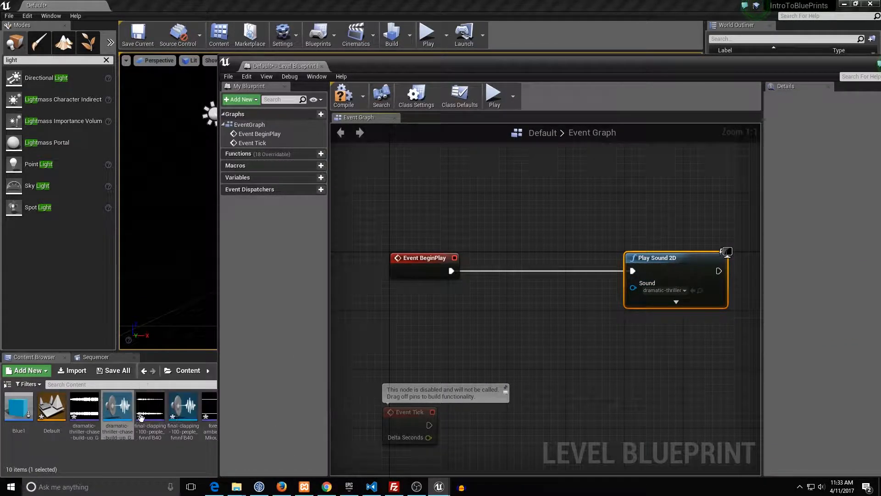
pyautogui.moveTo(206, 415)
pyautogui.moveTo(217, 142); pyautogui.dragTo(309, 143)
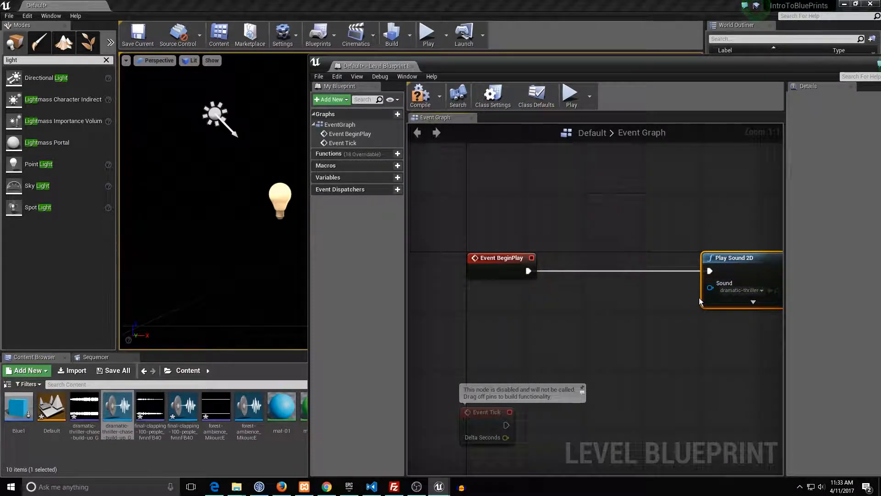
# Duplicate the Play Sound 2D node, wire the copy between Event BeginPlay and the original, and set its sound to forest-ambience_MkourcE__Cue.
pyautogui.hotkey('ctrl', 'c')
pyautogui.hotkey('ctrl', 'v')
pyautogui.moveTo(706, 313); pyautogui.dragTo(709, 271)
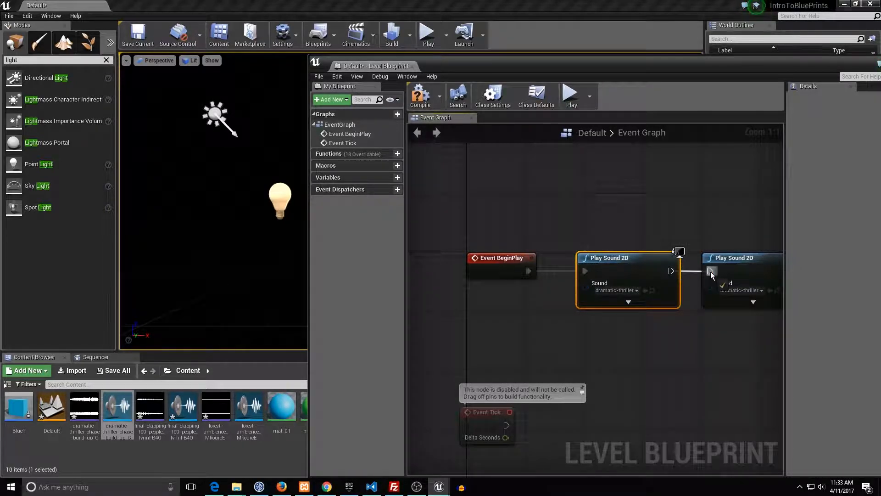
pyautogui.click(636, 290)
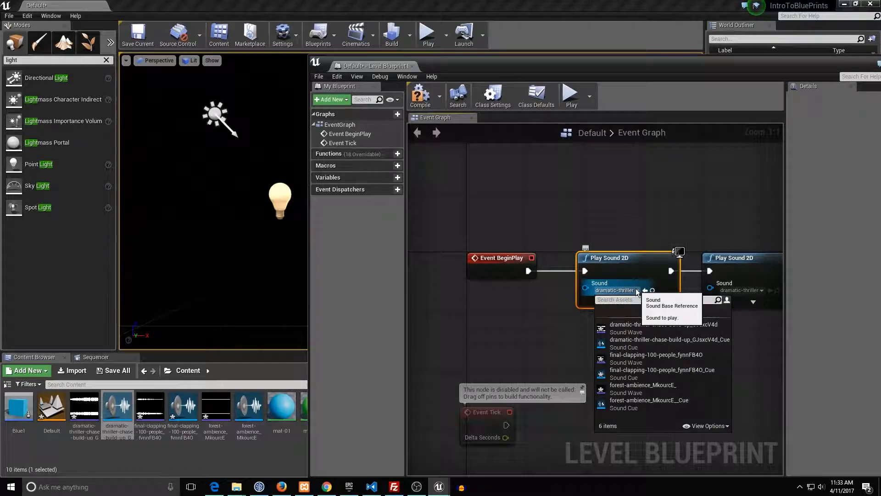
pyautogui.click(656, 403)
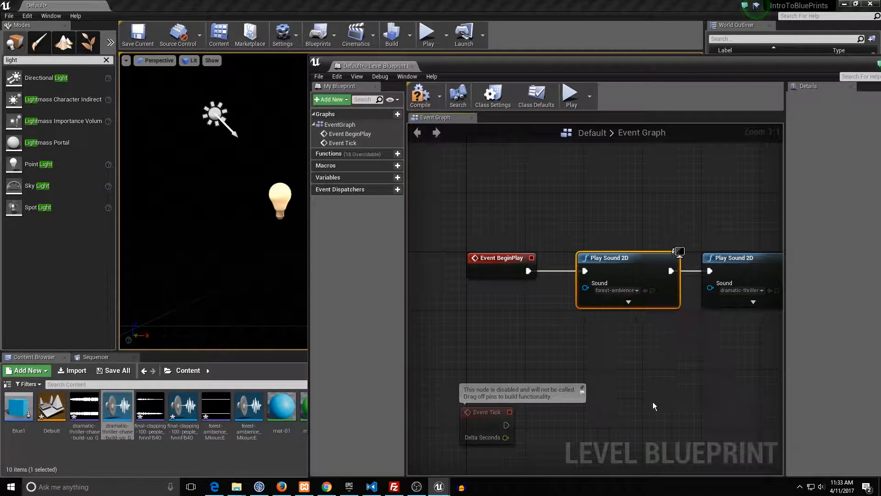
# Reposition the dramatic-thriller Play Sound 2D node so it lines up after the forest-ambience one.
pyautogui.scroll(-4, 456, 236)
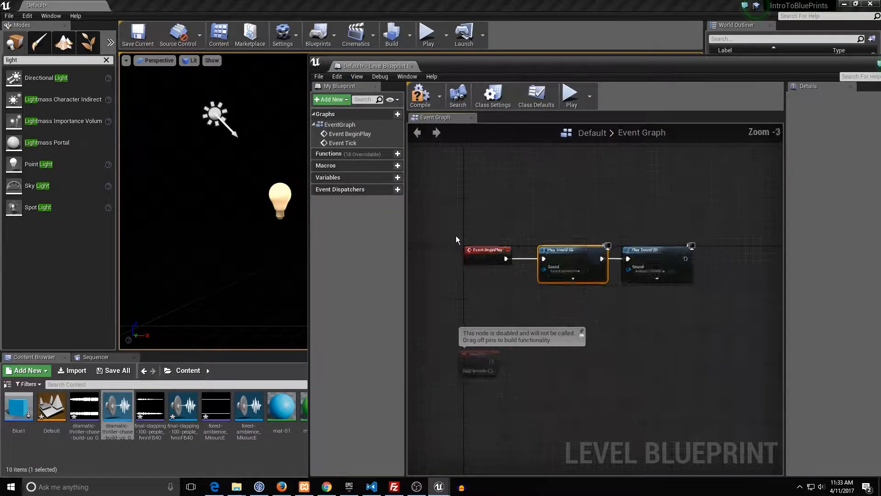
pyautogui.scroll(2, 570, 246)
pyautogui.click(622, 246)
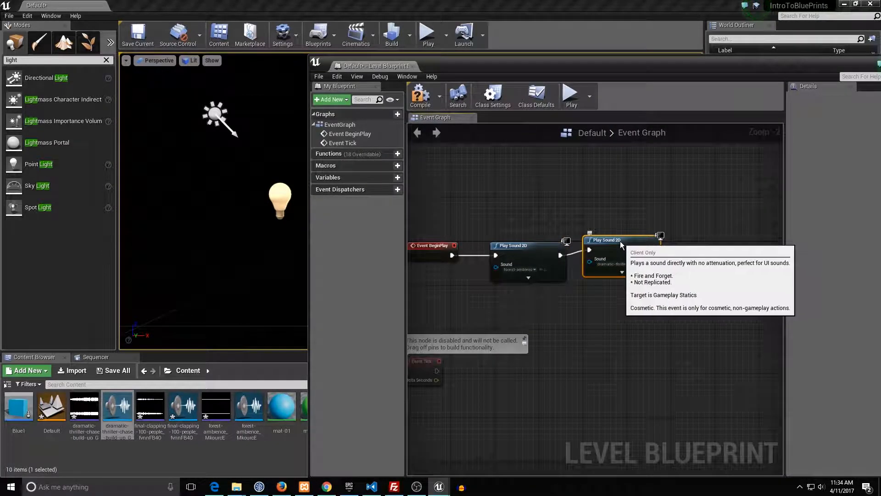
# Compile and close the Level Blueprint, and play the level briefly to hear both sounds together.
pyautogui.click(431, 100)
pyautogui.moveTo(509, 62); pyautogui.dragTo(385, 87)
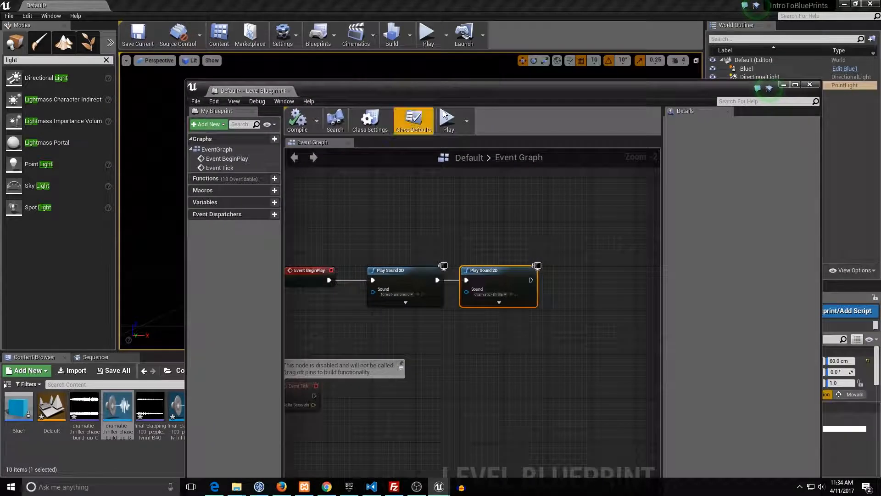
pyautogui.click(810, 85)
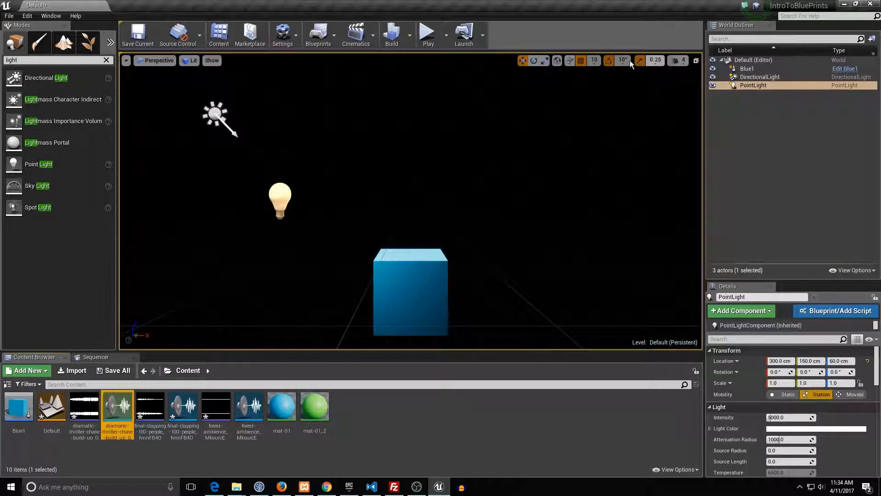
pyautogui.click(428, 35)
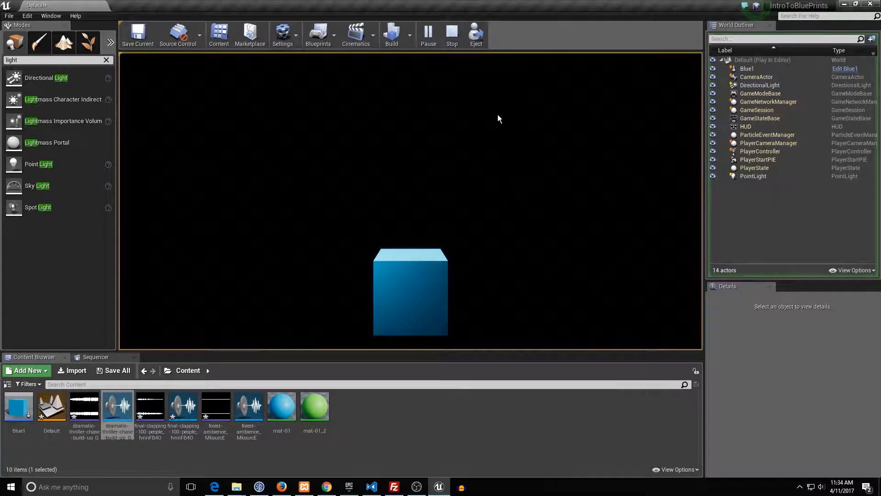
pyautogui.click(454, 32)
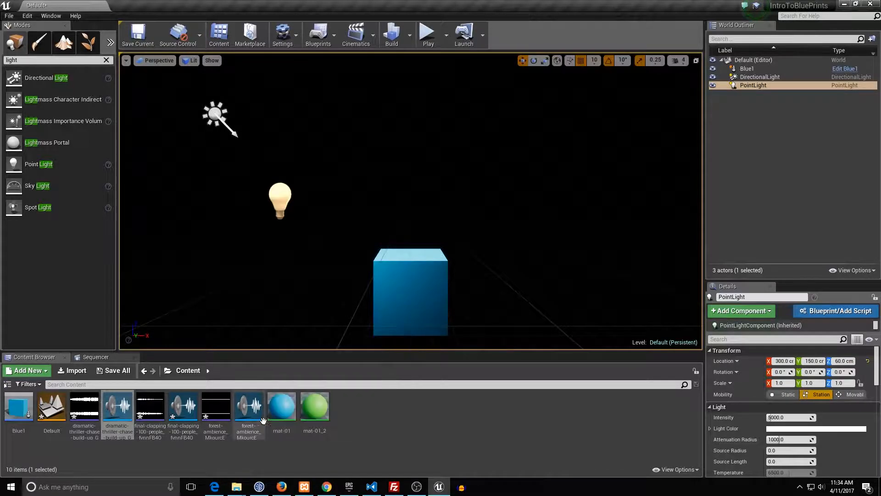
# Set the dramatic-thriller cue's Volume Multiplier to 0.3, save the cue and close its editor.
pyautogui.click(120, 419)
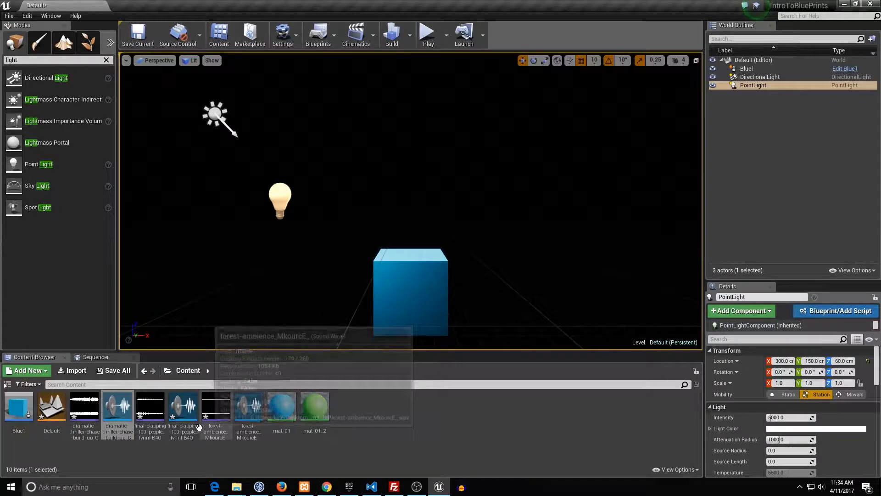
pyautogui.doubleClick(116, 420)
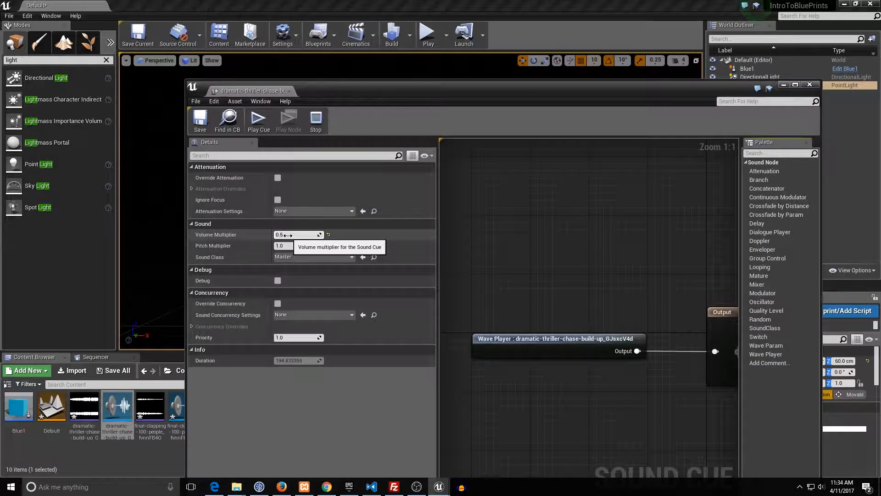
pyautogui.press('BackSpace')
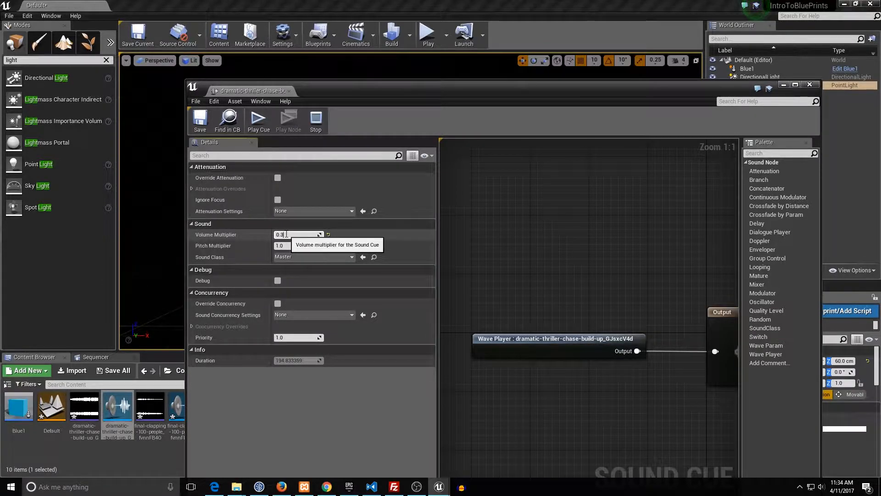
pyautogui.write('3')
pyautogui.press('Return')
pyautogui.click(200, 120)
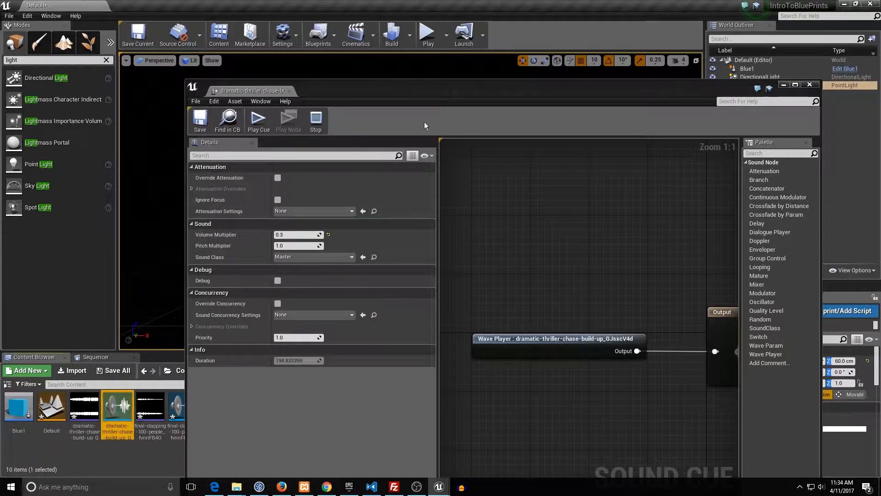
pyautogui.click(810, 85)
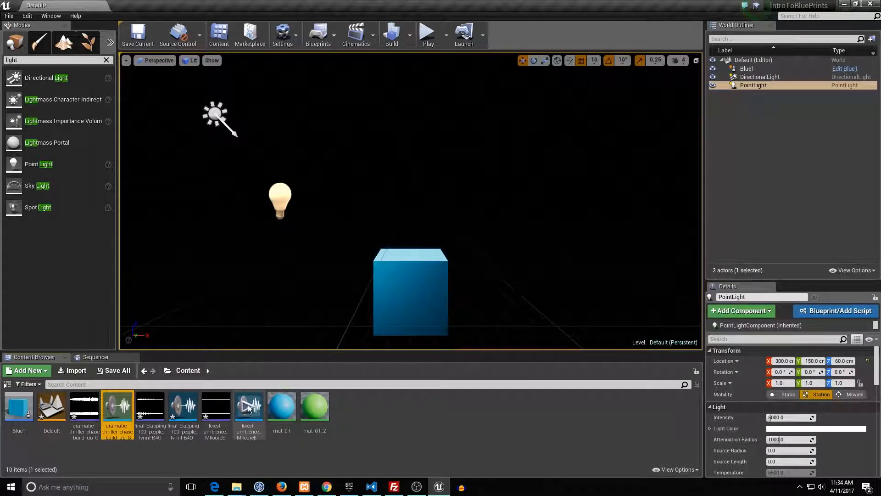
# Set the forest-ambience cue's Volume Multiplier to 1.3, save the cue and close its editor.
pyautogui.doubleClick(248, 418)
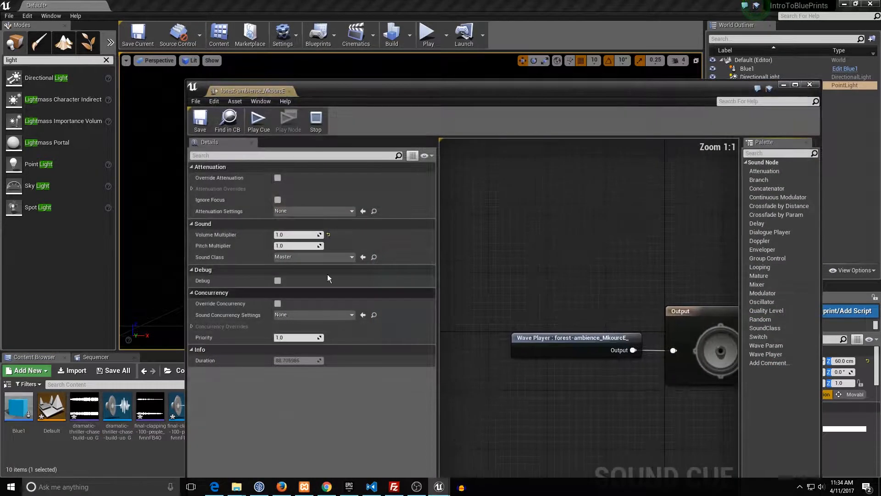
pyautogui.click(297, 235)
pyautogui.write('1.')
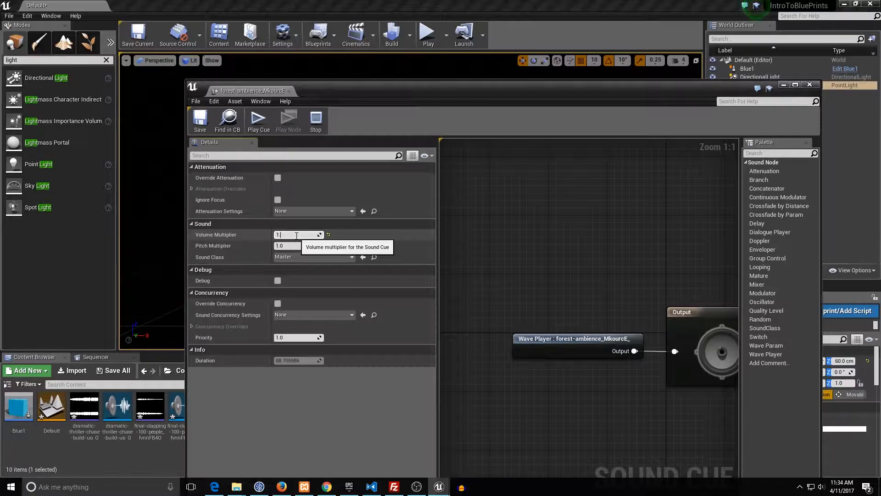
pyautogui.write('3')
pyautogui.press('Return')
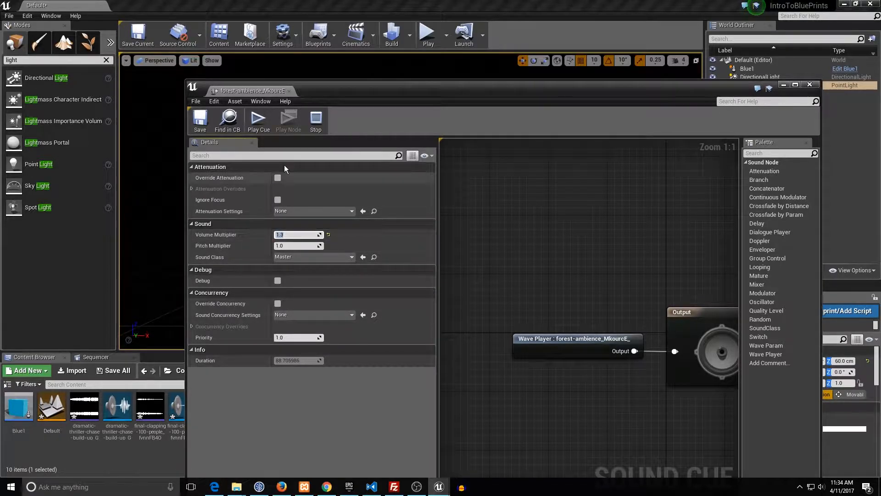
pyautogui.click(206, 124)
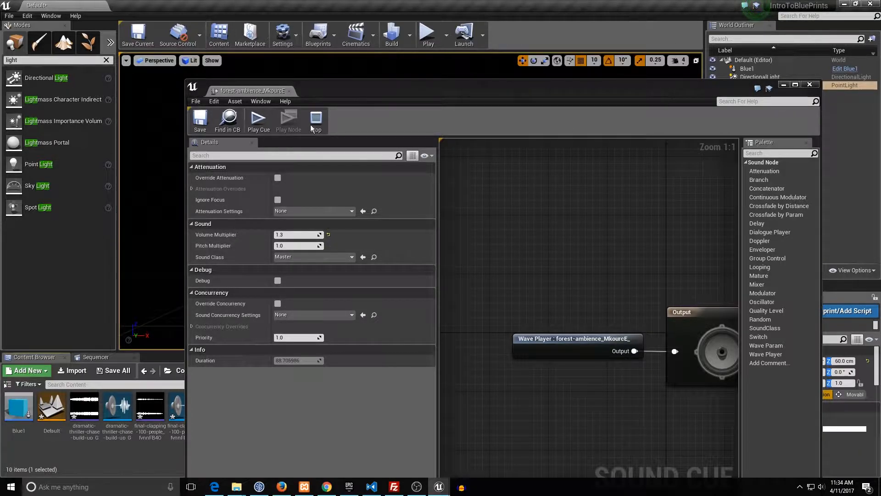
pyautogui.click(810, 85)
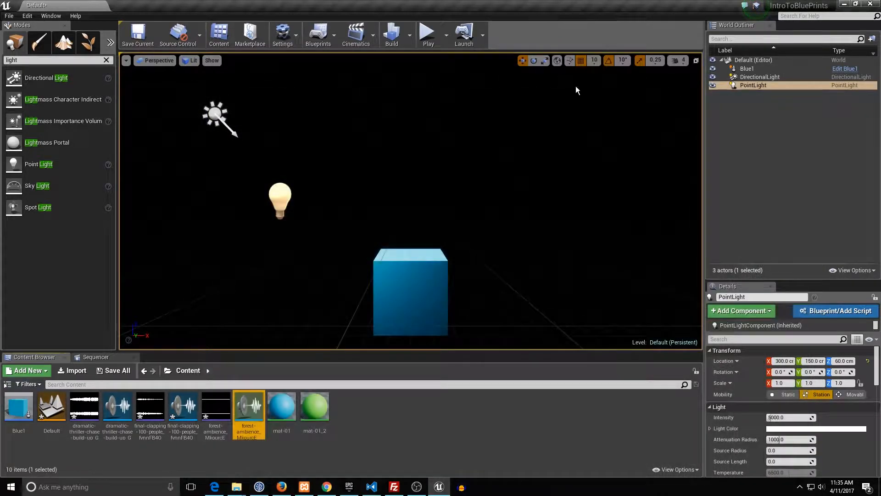
# Play the level again to check the balance between the music and the forest ambience, and stop it.
pyautogui.click(430, 39)
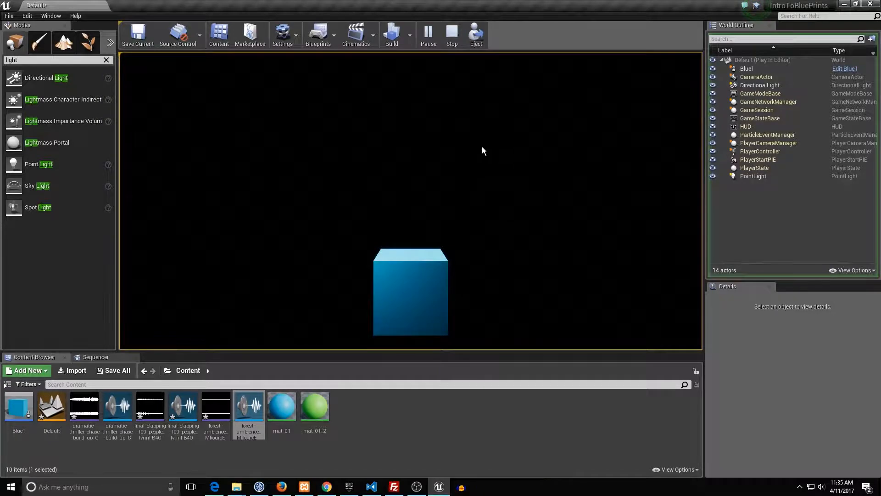
pyautogui.click(451, 37)
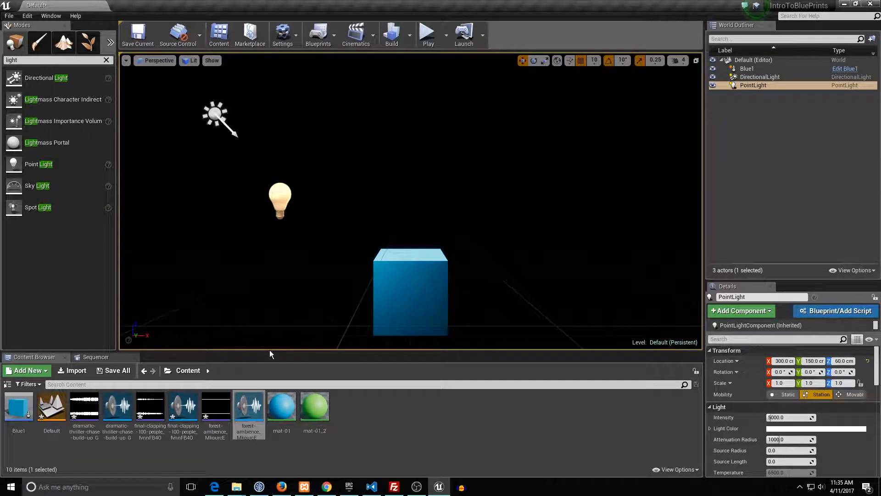
pyautogui.moveTo(190, 417)
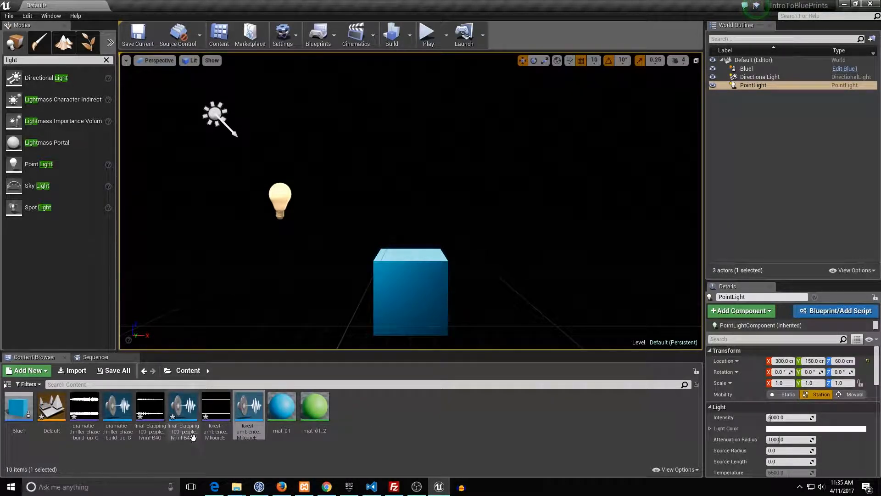
pyautogui.moveTo(218, 413)
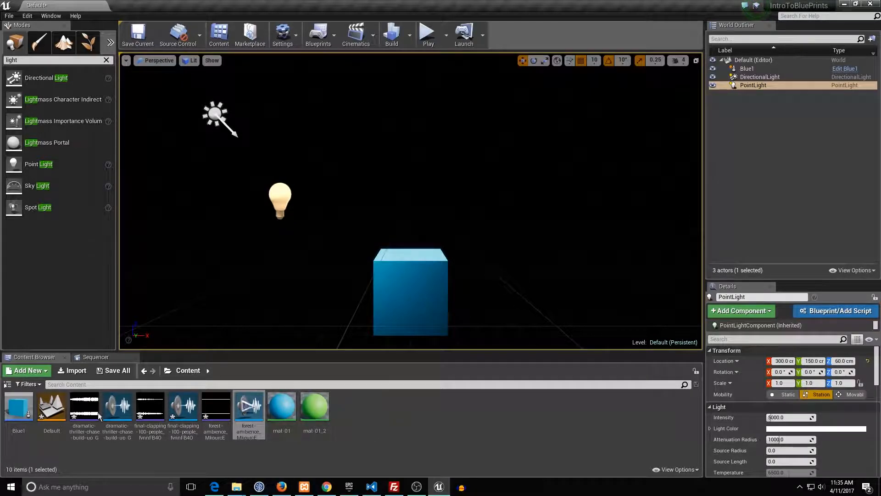
# Open the Blue1 blueprint, move its window clear of the sound assets, and examine the nodes in its Construction Script.
pyautogui.doubleClick(18, 407)
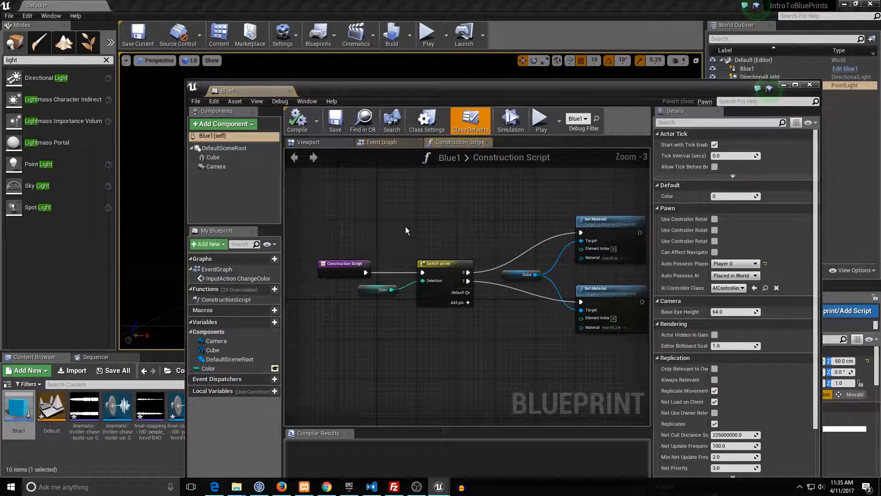
pyautogui.moveTo(510, 87); pyautogui.dragTo(570, 35)
pyautogui.scroll(-2, 453, 174)
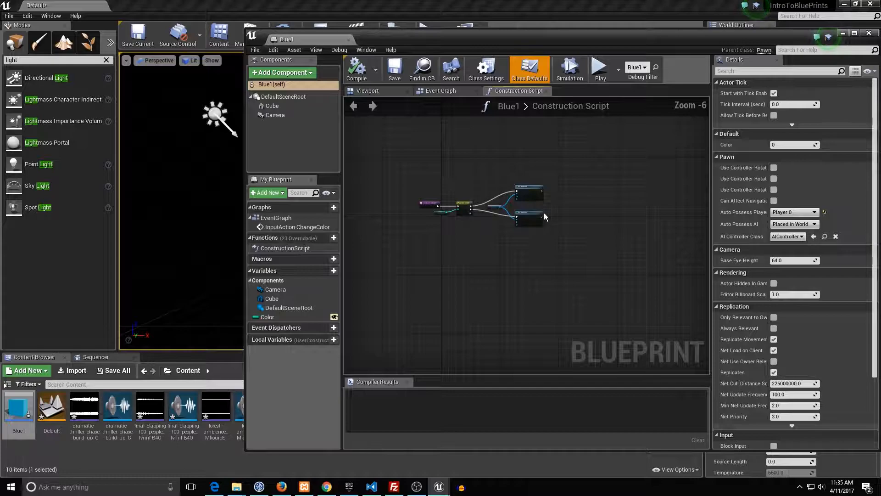
pyautogui.scroll(5, 450, 188)
pyautogui.scroll(-2, 452, 195)
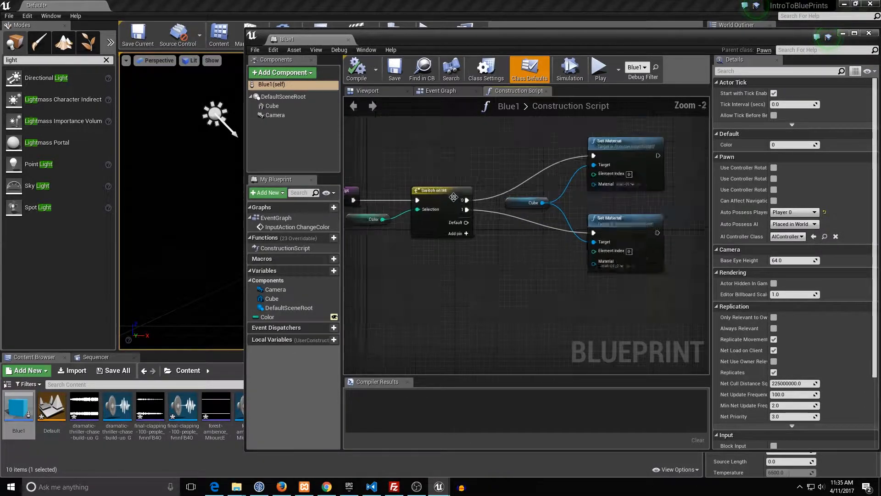
pyautogui.scroll(2, 478, 216)
pyautogui.scroll(-4, 518, 240)
pyautogui.scroll(4, 372, 215)
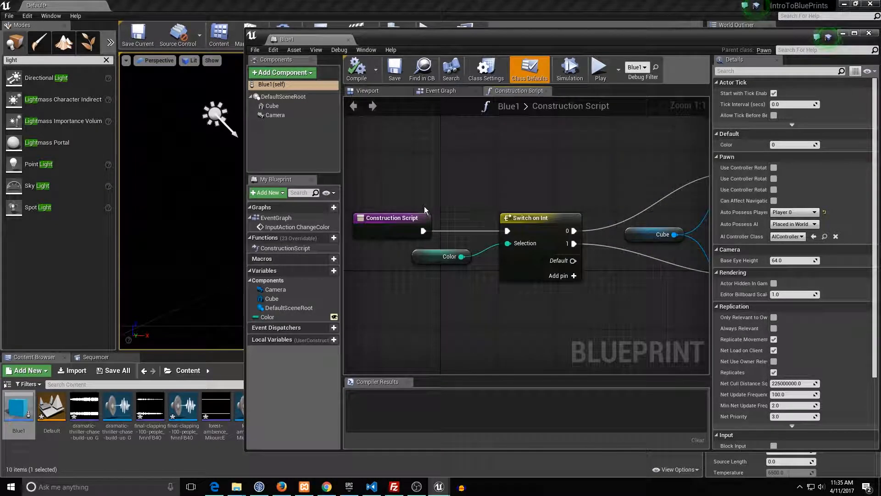
# Open Blue1's Event Graph and examine the ChangeColor input action with its Pressed and Released Set Material nodes.
pyautogui.click(468, 91)
pyautogui.scroll(-4, 424, 238)
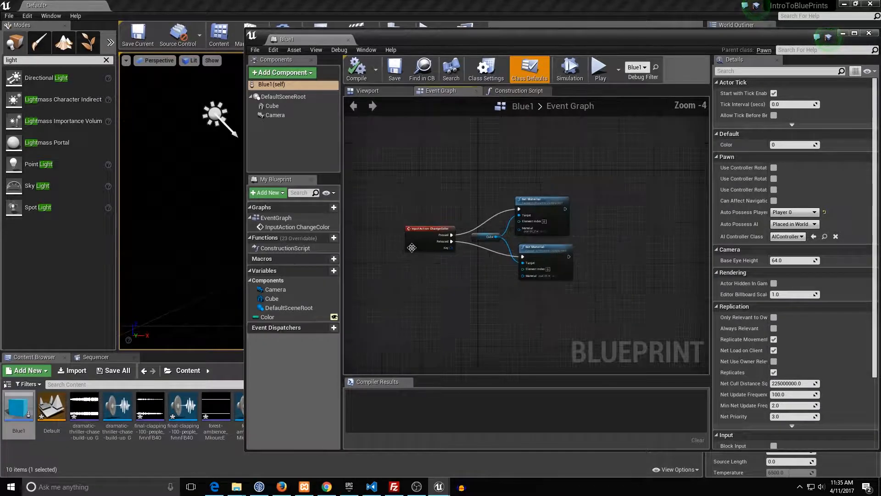
pyautogui.scroll(2, 424, 238)
pyautogui.scroll(2, 424, 238)
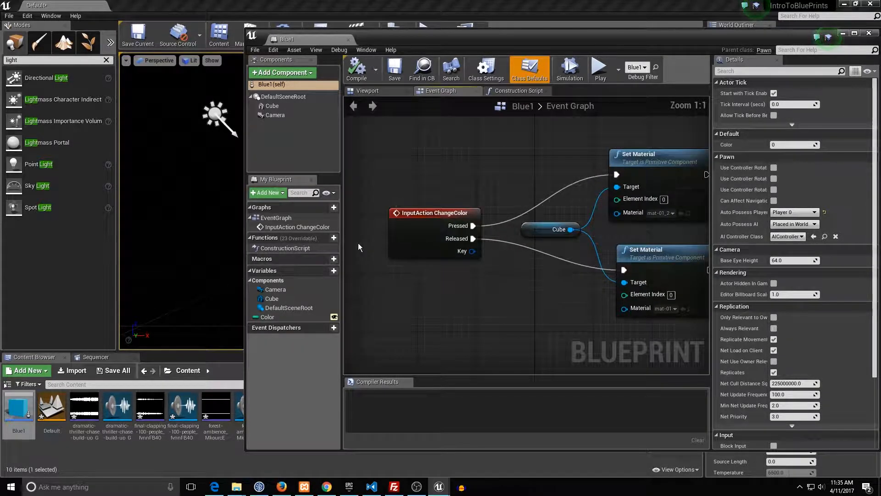
pyautogui.scroll(-1, 358, 243)
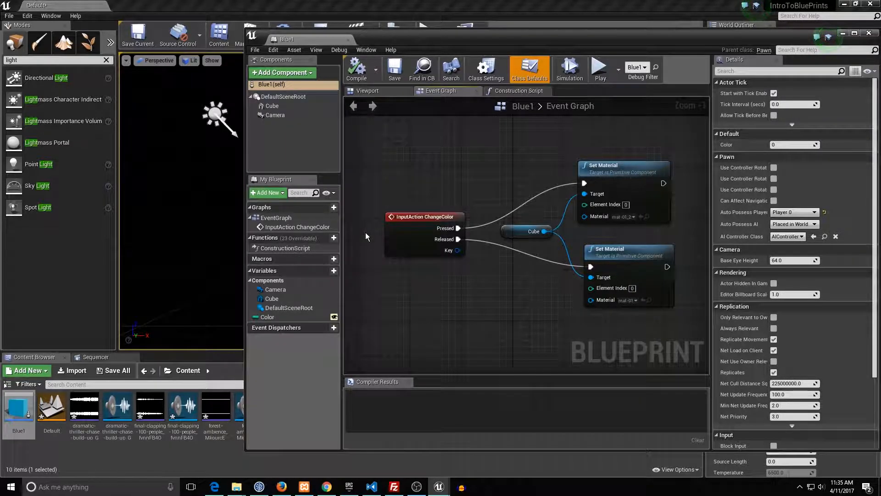
pyautogui.scroll(-1, 459, 257)
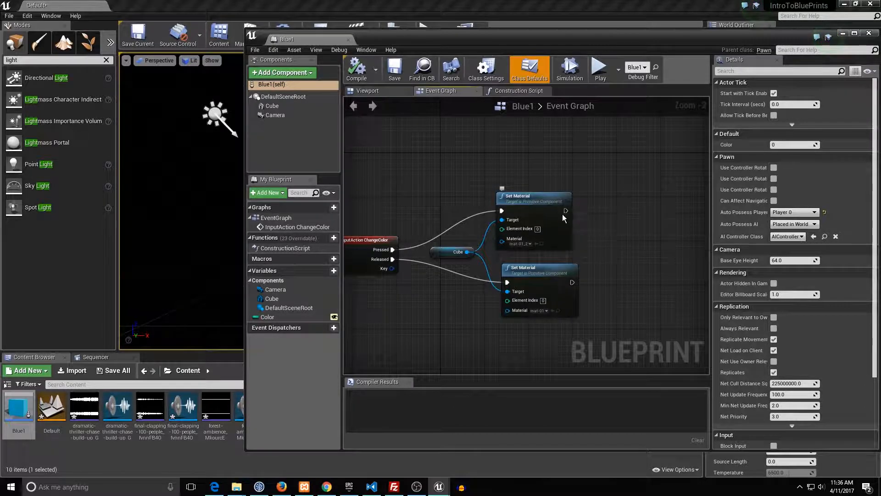
# Add a Play Sound 2D node executed after the Set Material node on the ChangeColor action's Pressed branch.
pyautogui.moveTo(566, 210); pyautogui.dragTo(579, 213)
pyautogui.moveTo(678, 232); pyautogui.dragTo(644, 212)
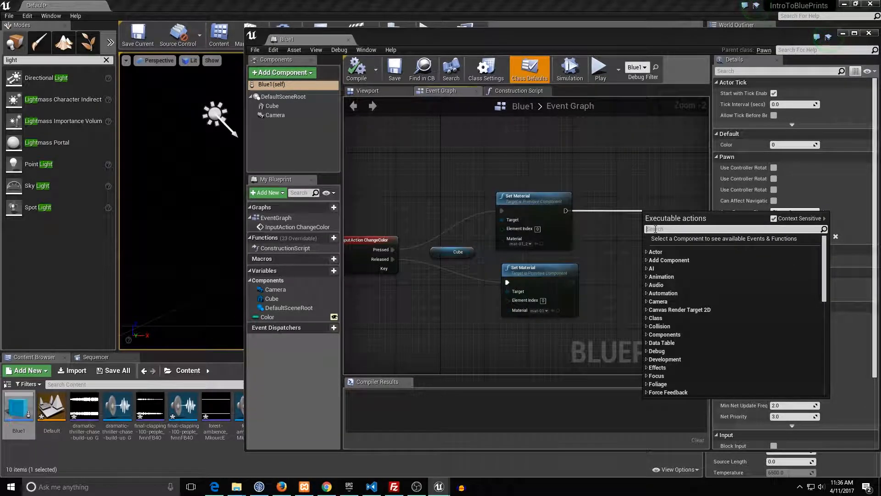
pyautogui.write('play')
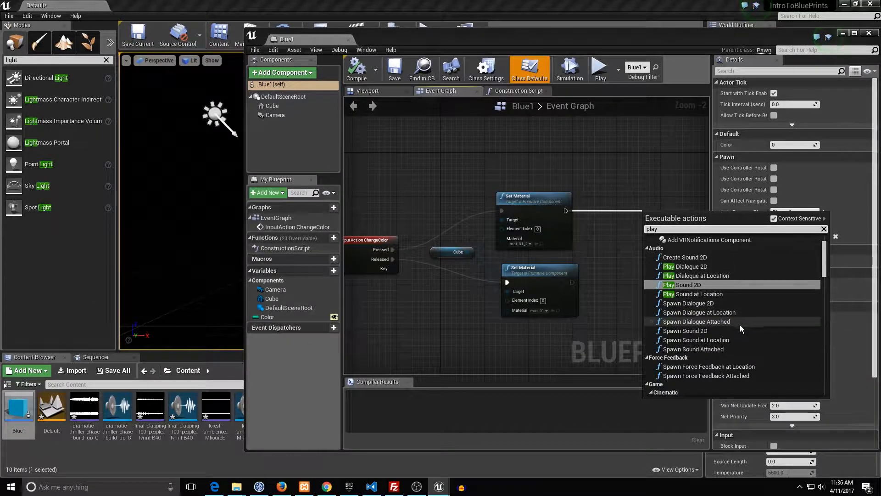
pyautogui.scroll(-2, 752, 344)
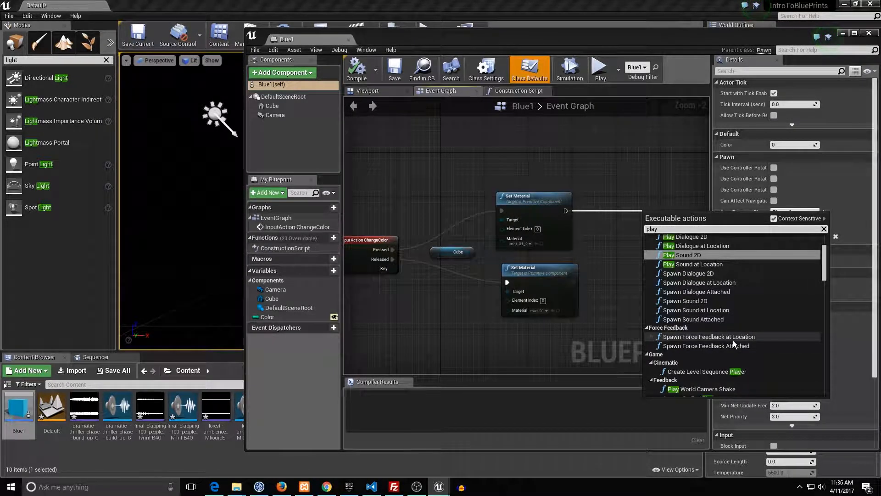
pyautogui.scroll(-1, 734, 345)
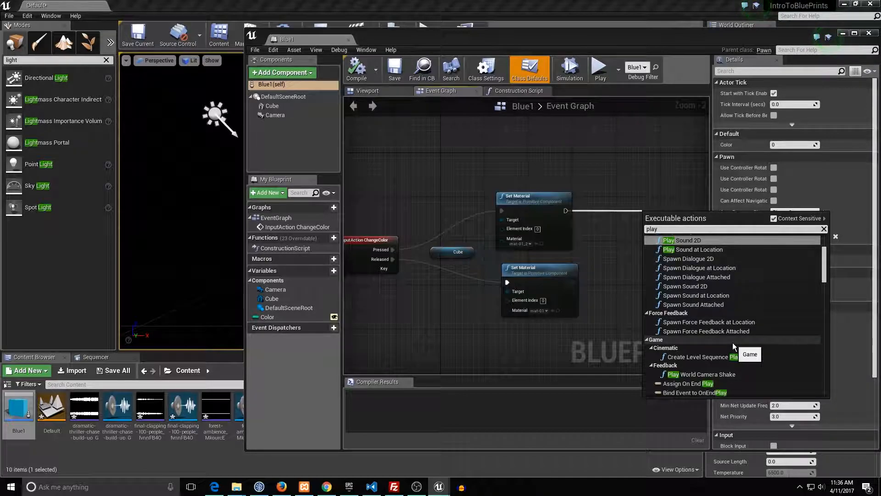
pyautogui.scroll(-1, 732, 345)
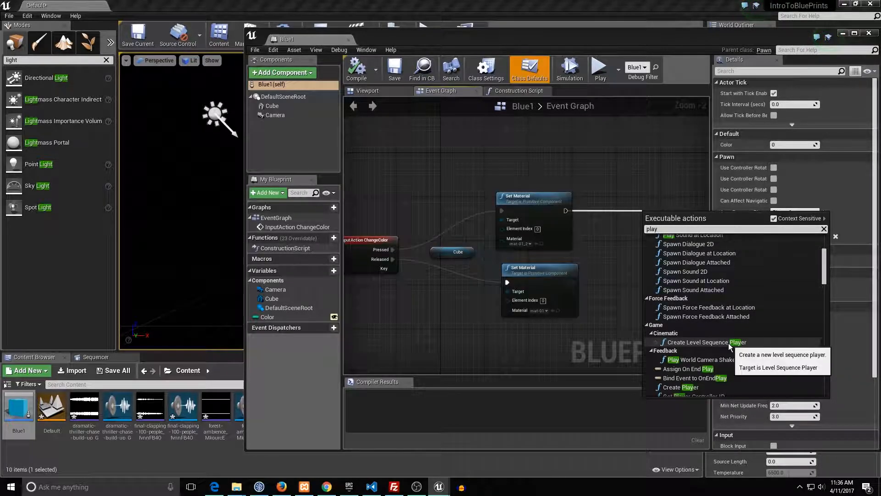
pyautogui.scroll(5, 726, 343)
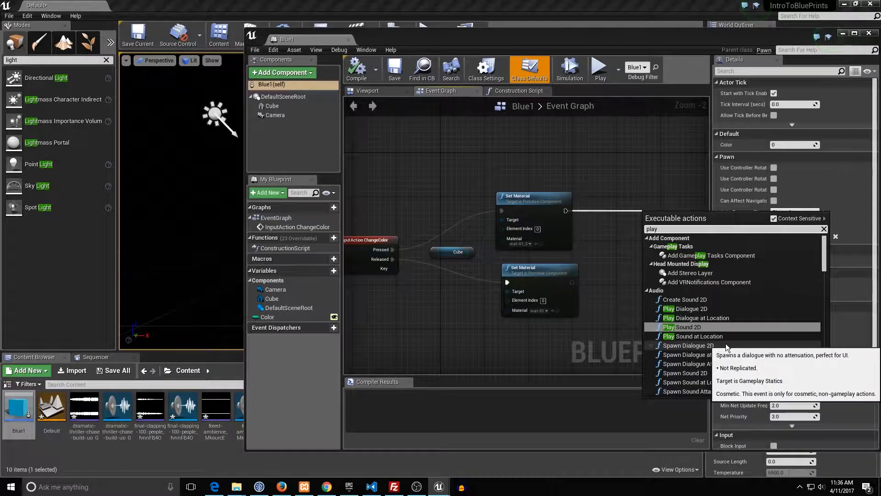
pyautogui.click(690, 328)
pyautogui.scroll(-3, 461, 216)
pyautogui.scroll(3, 539, 161)
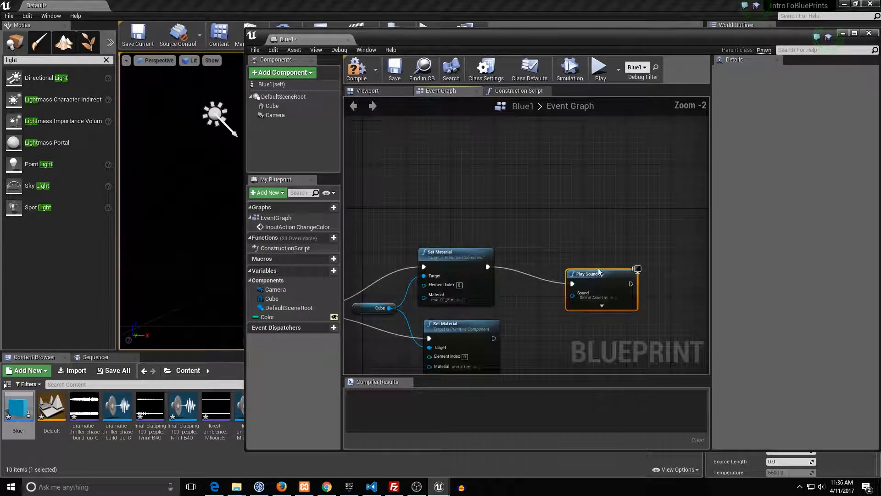
# Align the new Play Sound 2D node with Set Material and set its sound to final-clapping-100-people_fynnFB4O_Cue.
pyautogui.moveTo(599, 271); pyautogui.dragTo(588, 254)
pyautogui.scroll(-2, 588, 255)
pyautogui.scroll(2, 554, 252)
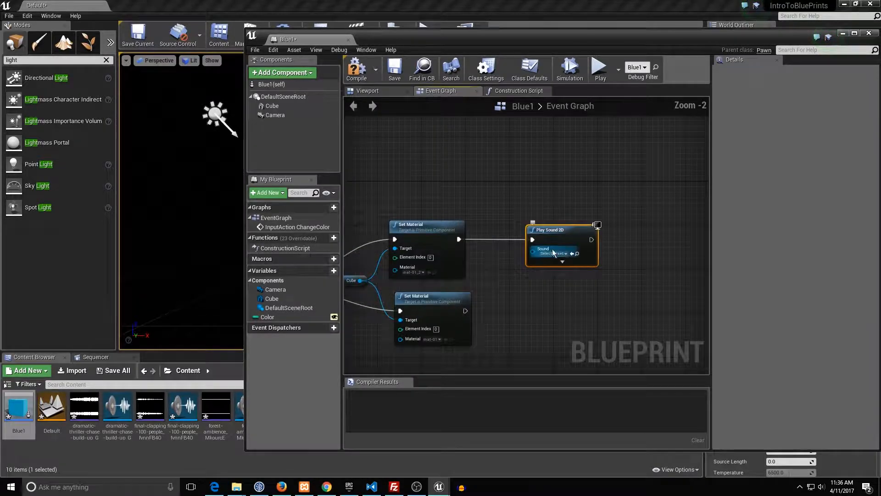
pyautogui.click(555, 254)
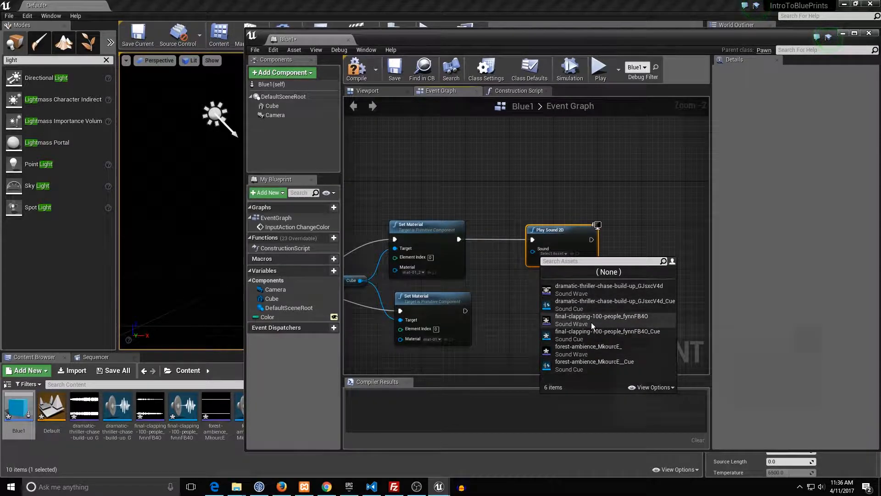
pyautogui.click(594, 335)
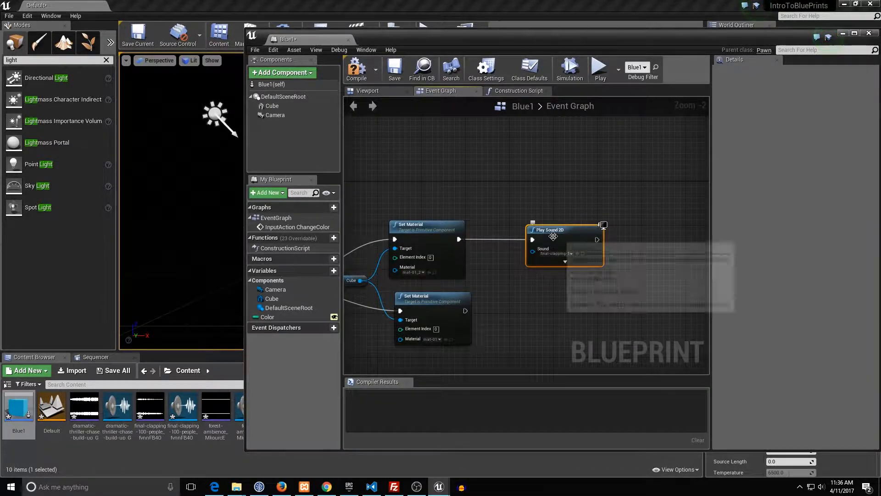
# Examine the execution flow from the ChangeColor action's Pressed, Released and Key pins through Set Material to Play Sound 2D.
pyautogui.scroll(2, 551, 250)
pyautogui.scroll(-3, 578, 256)
pyautogui.moveTo(420, 246); pyautogui.dragTo(532, 253, button='right')
pyautogui.scroll(1, 532, 253)
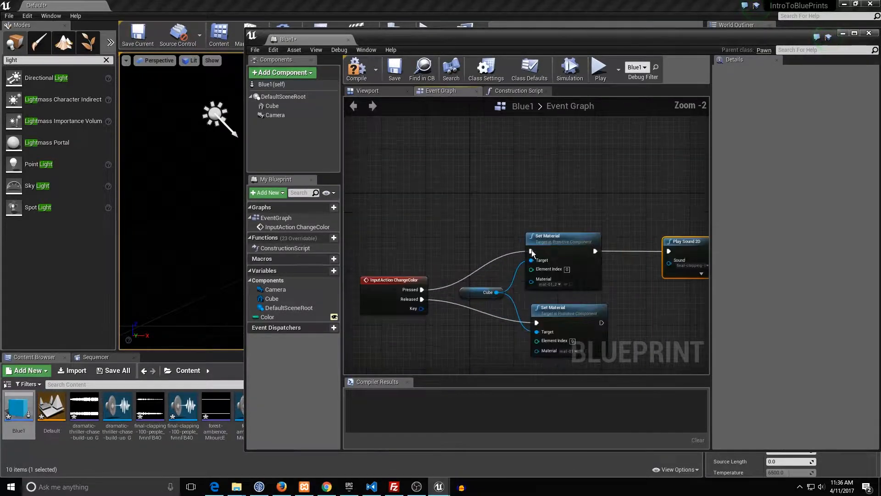
pyautogui.scroll(-2, 491, 271)
pyautogui.scroll(3, 552, 270)
pyautogui.moveTo(624, 263); pyautogui.dragTo(539, 252, button='right')
pyautogui.scroll(-1, 539, 251)
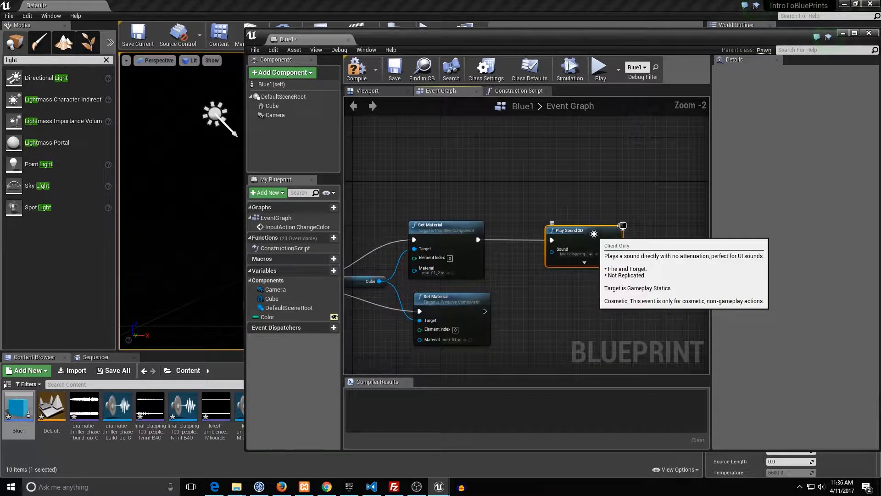
pyautogui.scroll(-6, 594, 235)
pyautogui.scroll(4, 505, 242)
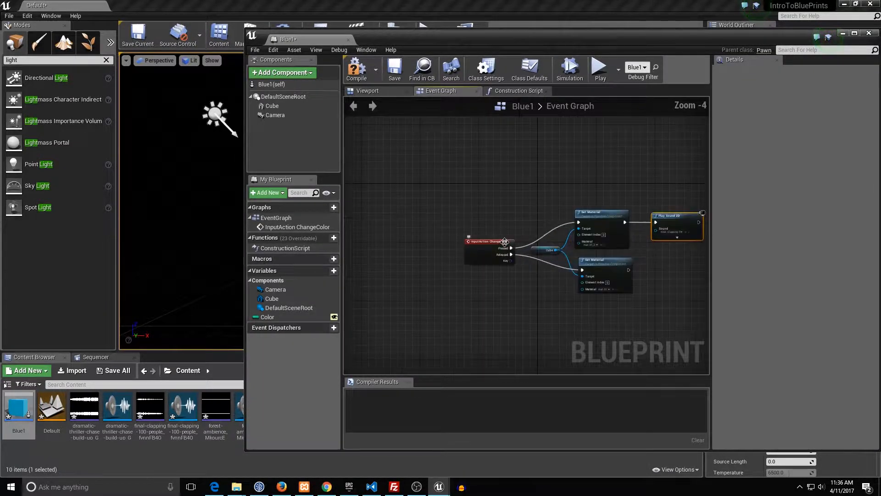
pyautogui.scroll(-1, 504, 242)
pyautogui.scroll(3, 486, 254)
pyautogui.scroll(2, 440, 255)
pyautogui.scroll(-3, 445, 259)
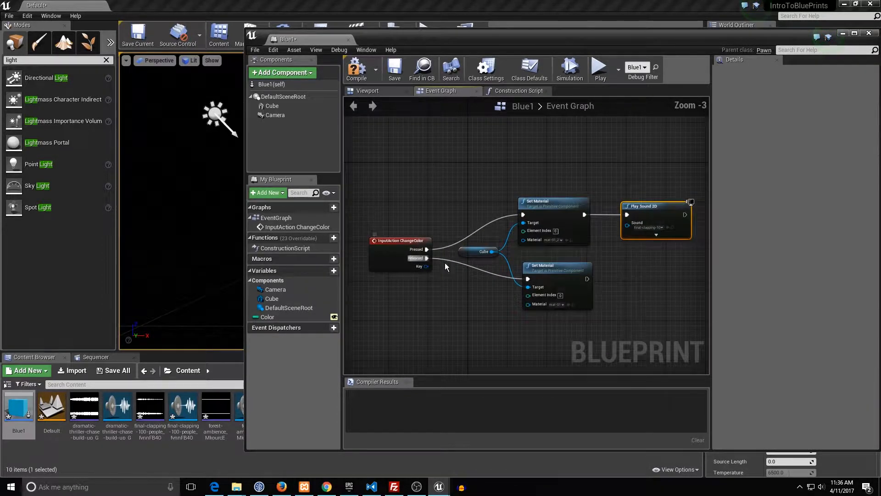
pyautogui.scroll(3, 445, 265)
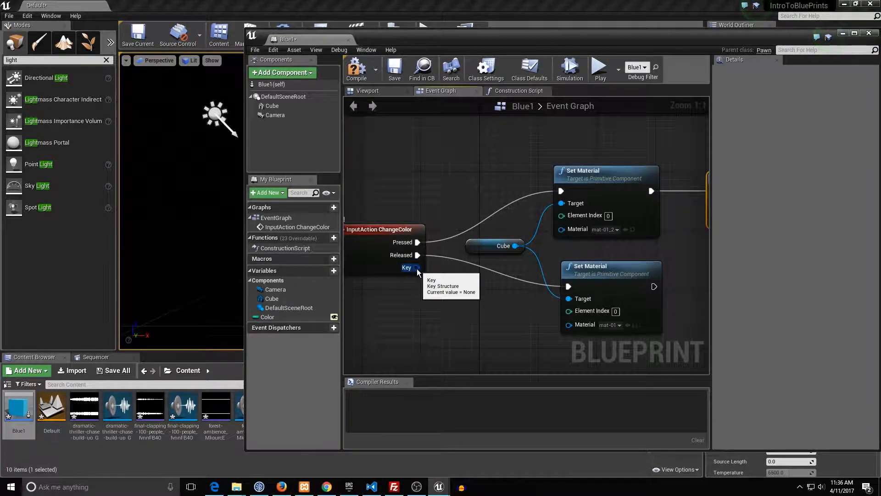
pyautogui.scroll(-6, 390, 239)
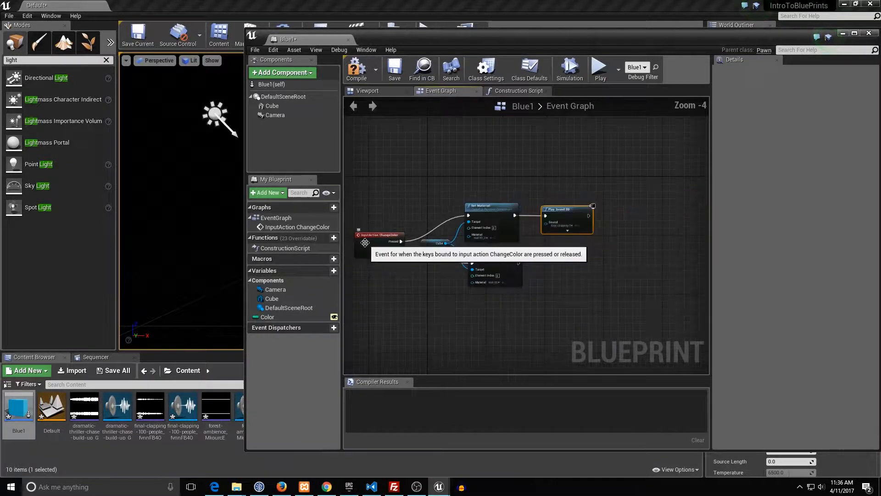
pyautogui.scroll(4, 523, 243)
pyautogui.scroll(-2, 615, 246)
pyautogui.scroll(4, 591, 245)
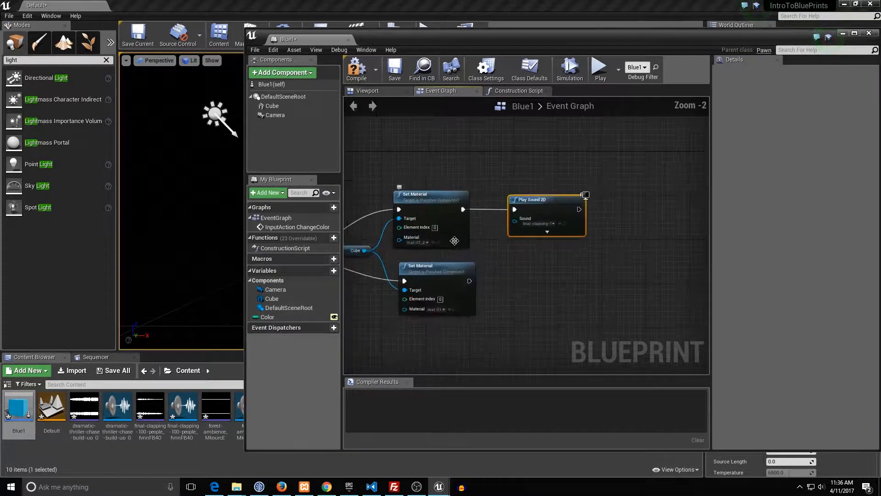
pyautogui.scroll(-4, 574, 241)
pyautogui.scroll(4, 555, 242)
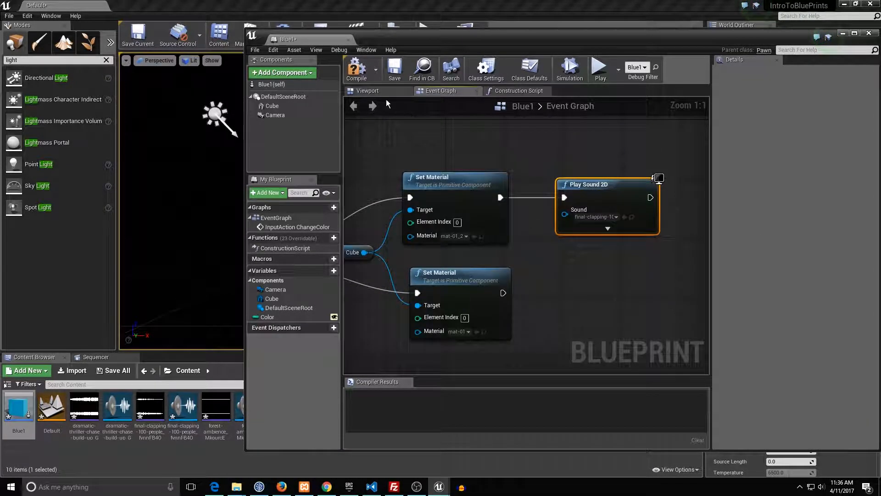
# Compile the Blue1 blueprint and close its editor window.
pyautogui.click(357, 71)
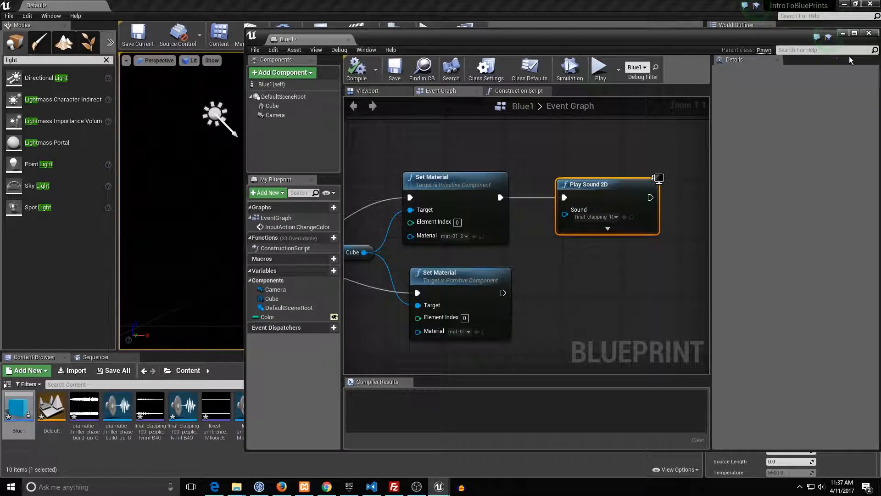
pyautogui.moveTo(736, 35); pyautogui.dragTo(583, 125)
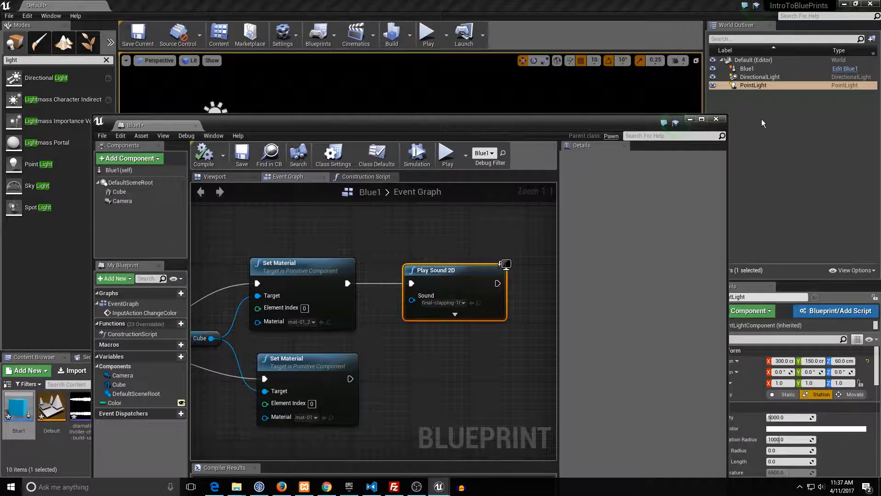
pyautogui.click(720, 119)
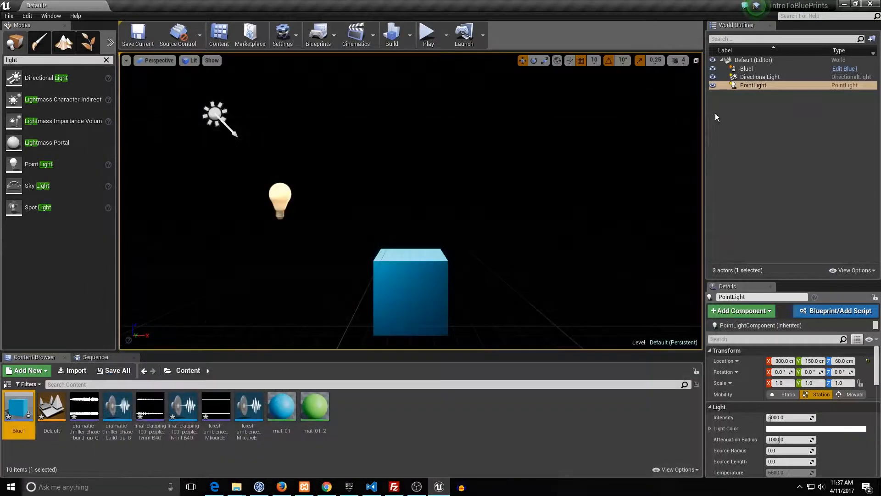
# Play the level, trigger the cube's colour change to test the clapping sound, and stop the session.
pyautogui.click(428, 40)
pyautogui.click(607, 186)
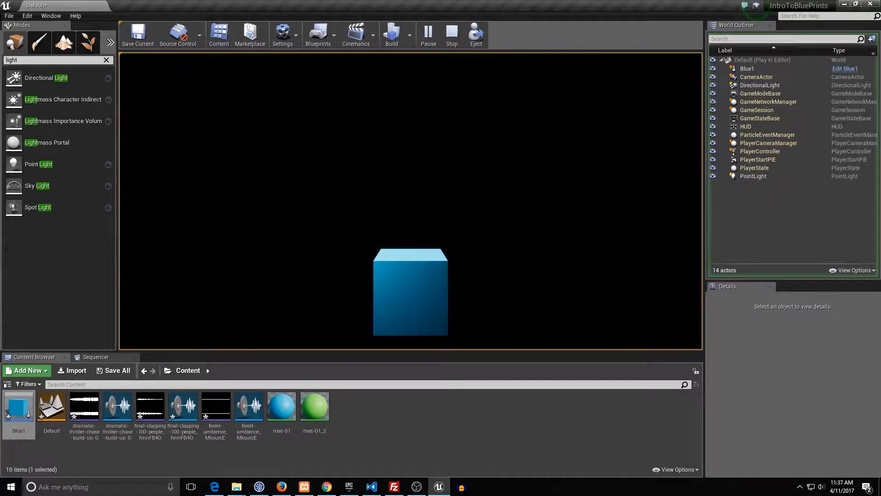
pyautogui.press('space')
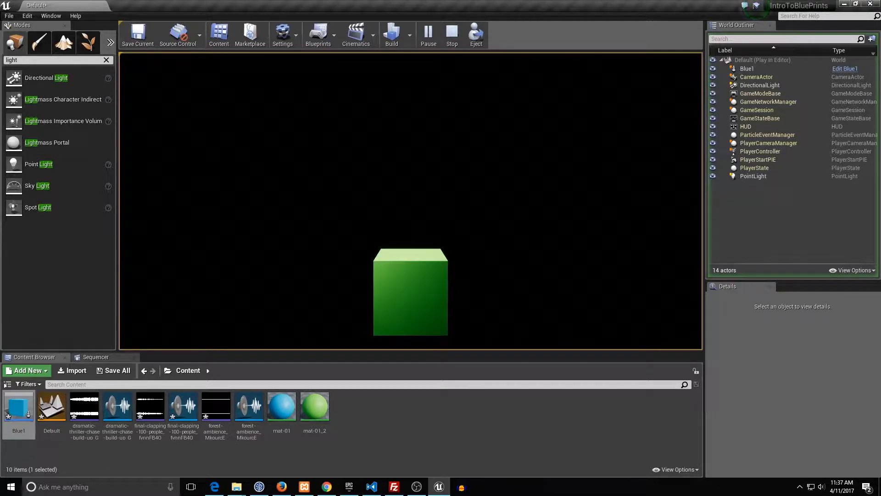
pyautogui.press('space')
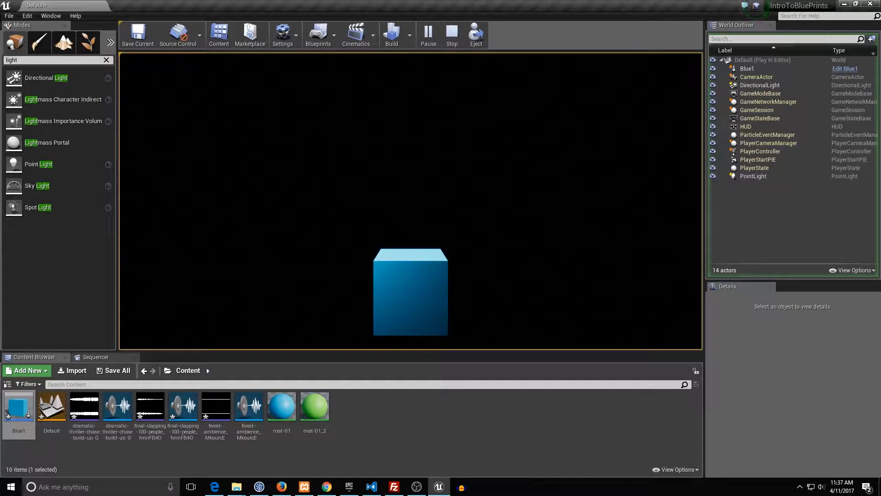
pyautogui.press('Escape')
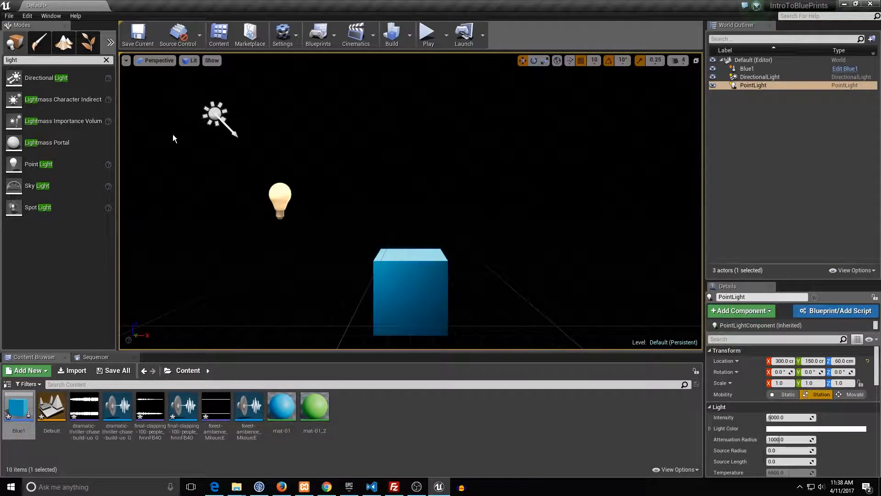
# In the Level Blueprint, move the dramatic-thriller Play Sound 2D node below the forest-ambience one, break its incoming execution link, and compile.
pyautogui.click(334, 32)
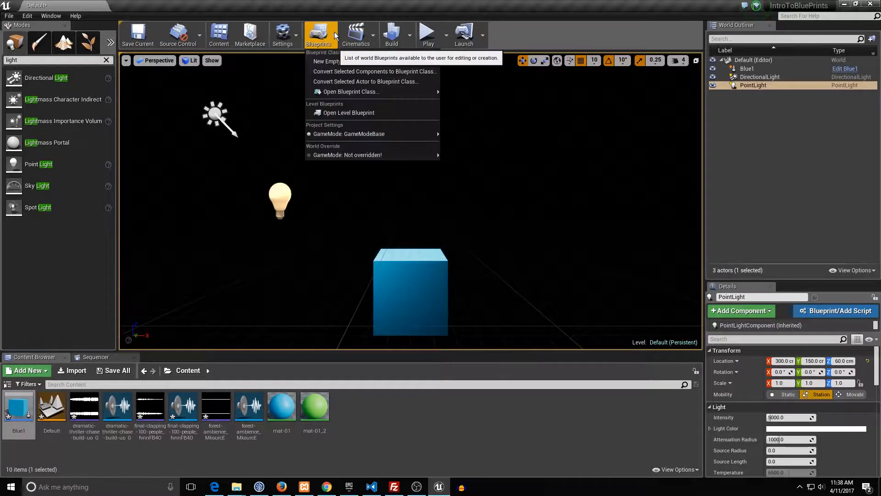
pyautogui.click(373, 112)
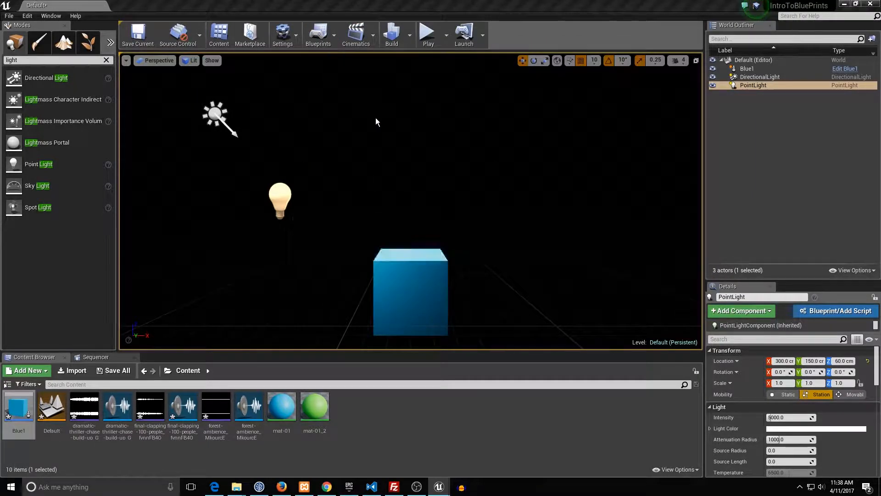
pyautogui.scroll(-4, 440, 289)
pyautogui.scroll(6, 459, 303)
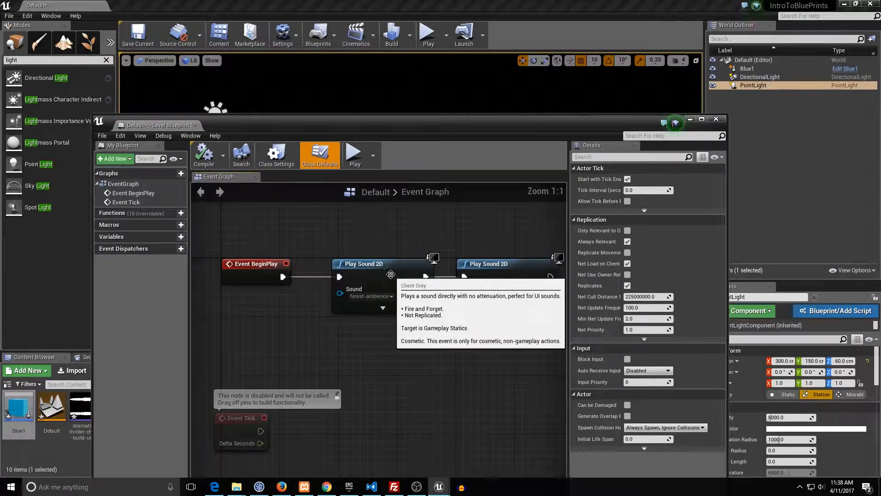
pyautogui.moveTo(509, 273); pyautogui.dragTo(509, 354)
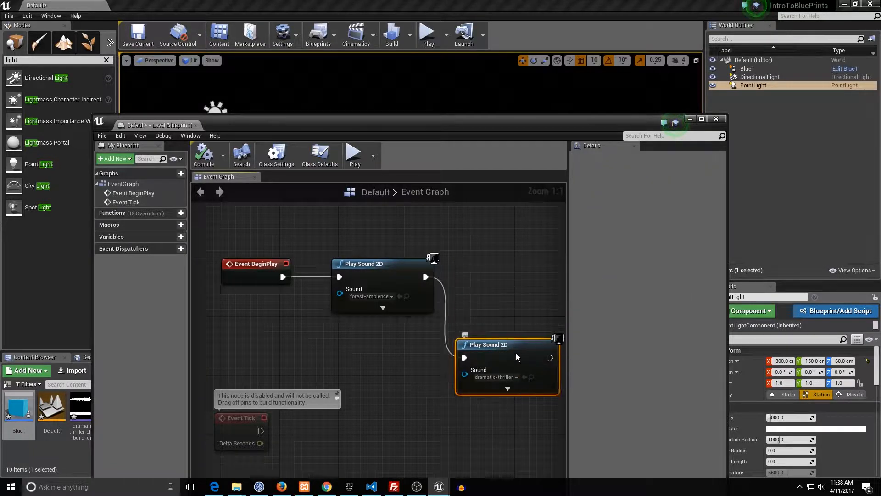
pyautogui.rightClick(464, 358)
pyautogui.click(510, 385)
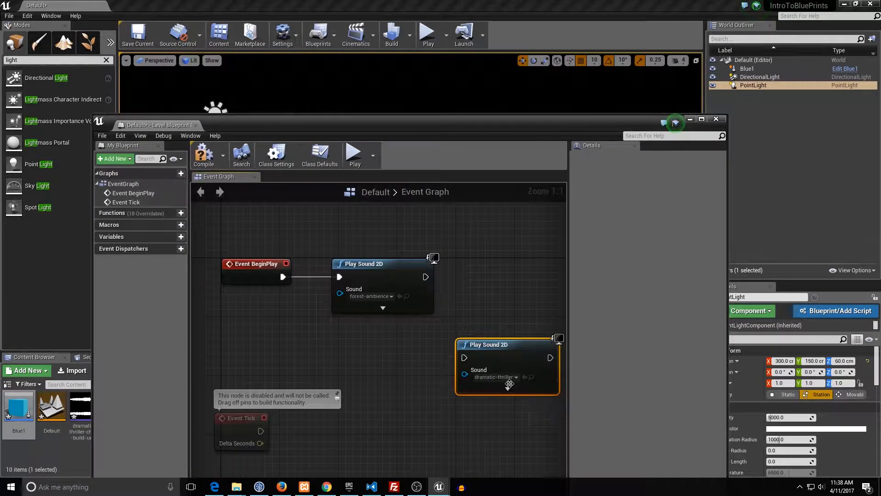
pyautogui.click(206, 163)
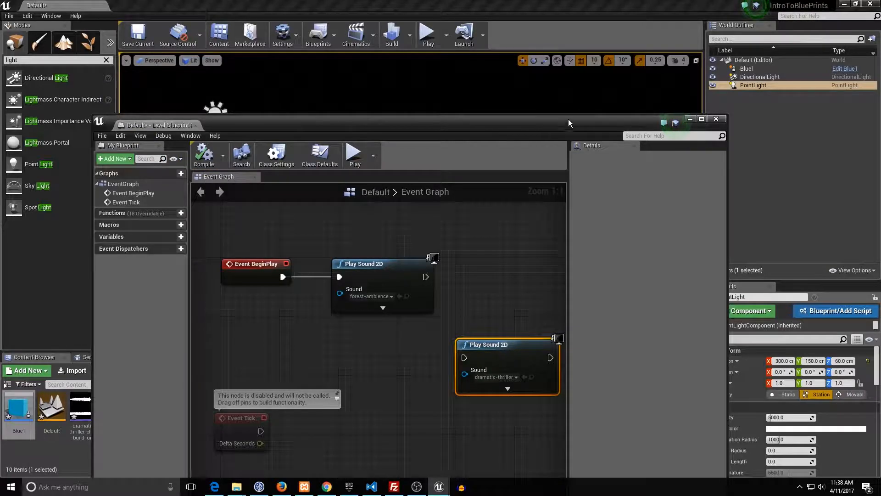
# Lower the final-clapping Sound Cue's pitch multiplier to about 0.2 and move its Wave Player node clear of the Output node.
pyautogui.click(716, 120)
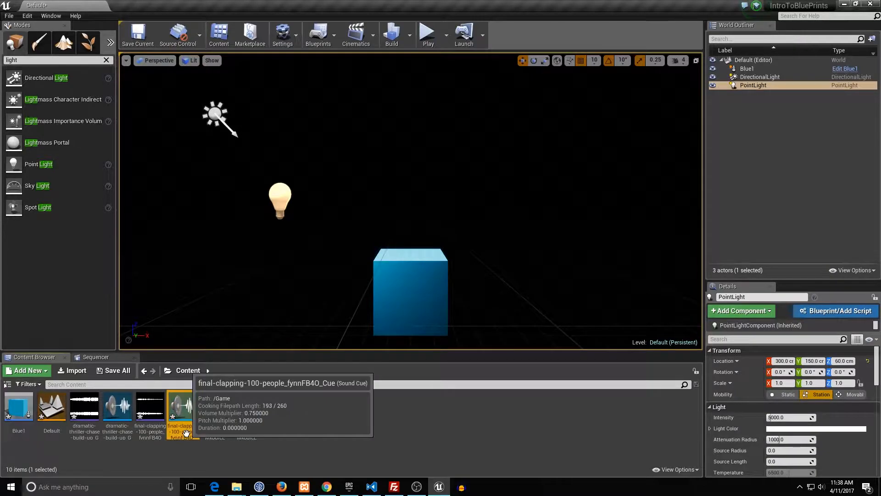
pyautogui.doubleClick(186, 411)
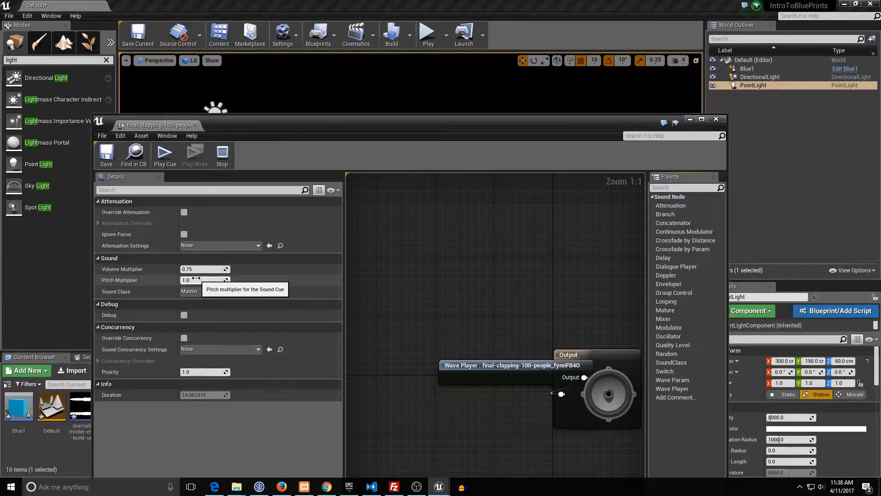
pyautogui.moveTo(197, 280); pyautogui.dragTo(182, 281)
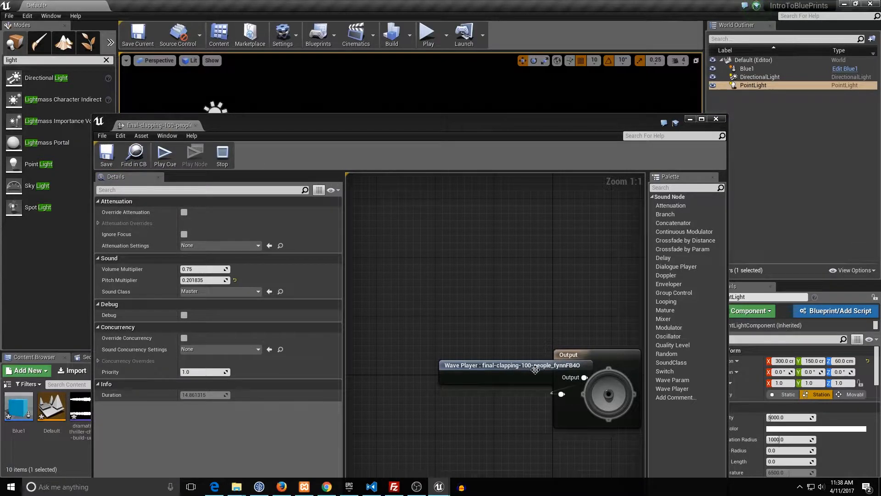
pyautogui.moveTo(533, 371); pyautogui.dragTo(469, 379)
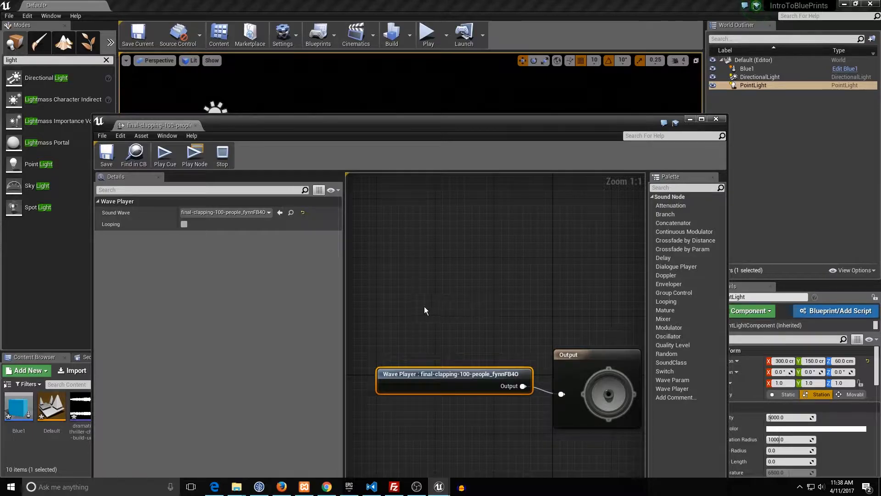
pyautogui.click(715, 119)
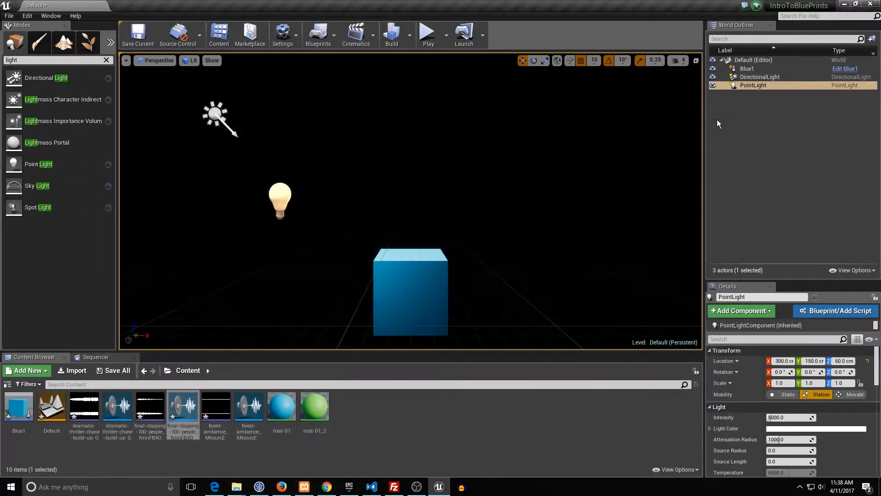
# Play the level to test the lowered clapping pitch, stop the session, and preview the final-clapping Sound Cue.
pyautogui.click(424, 39)
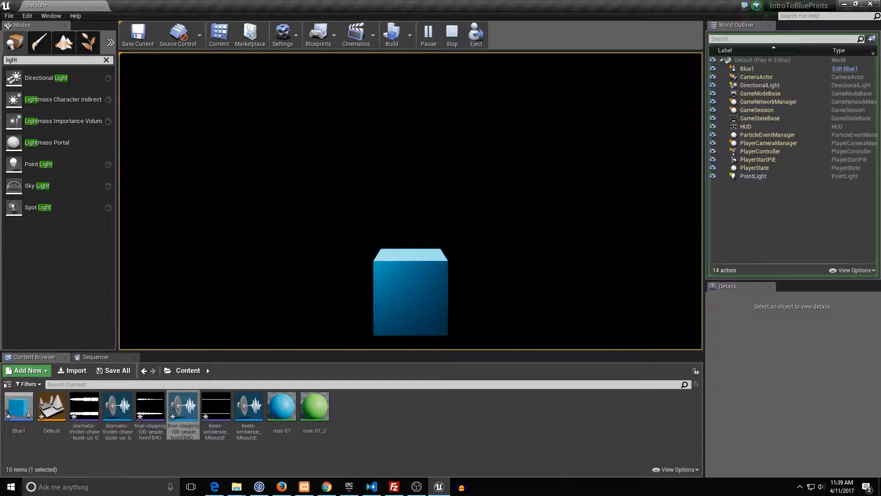
pyautogui.press('Escape')
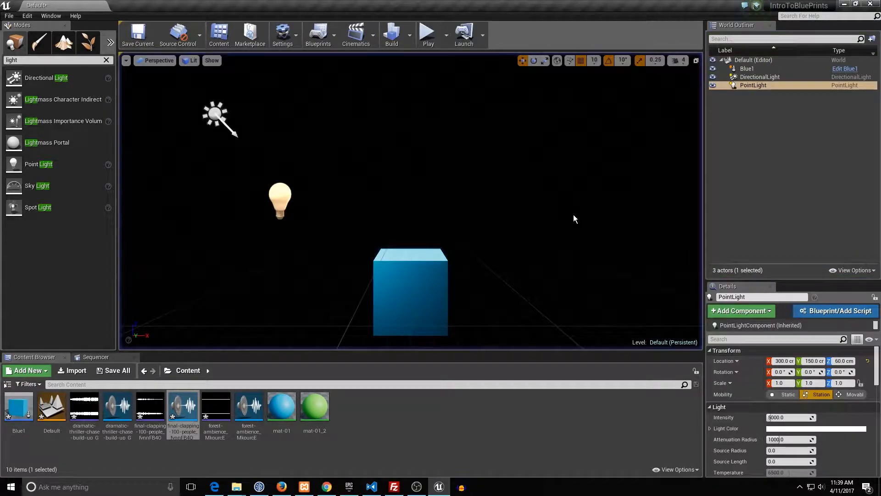
pyautogui.doubleClick(183, 406)
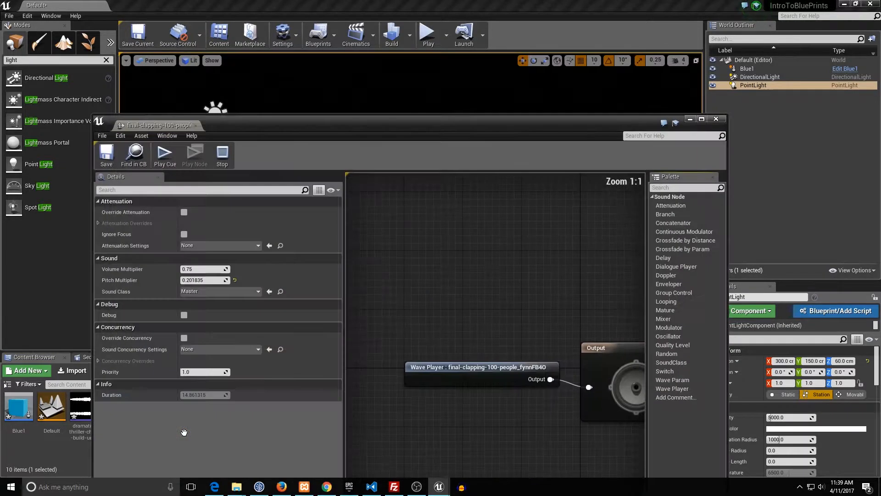
pyautogui.click(716, 118)
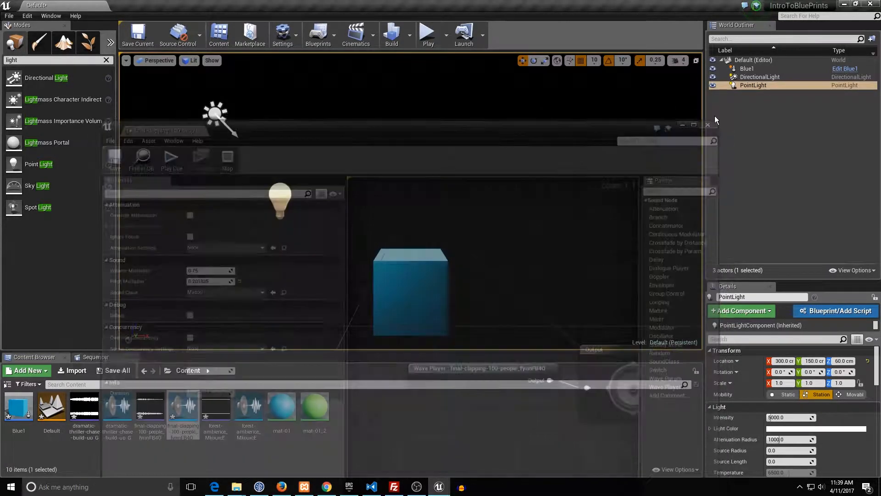
pyautogui.click(183, 412)
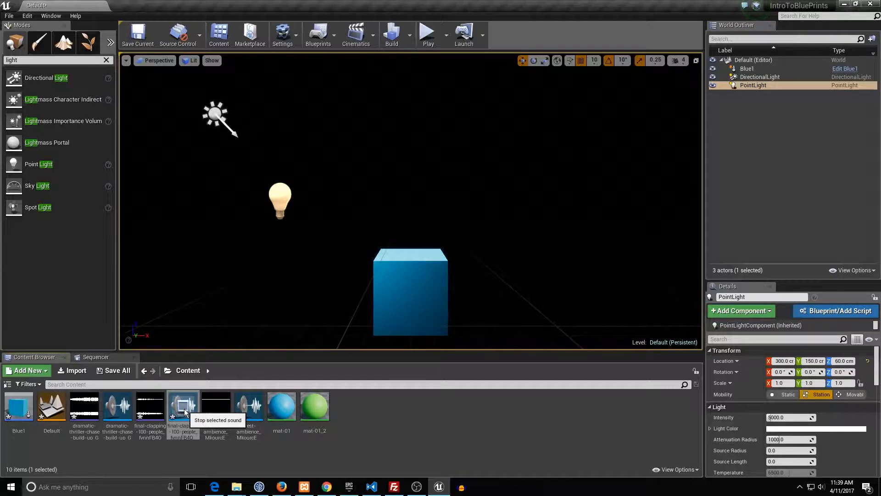
# Set the final-clapping Sound Cue's volume multiplier to 2, save the cue, and close its editor window.
pyautogui.doubleClick(193, 427)
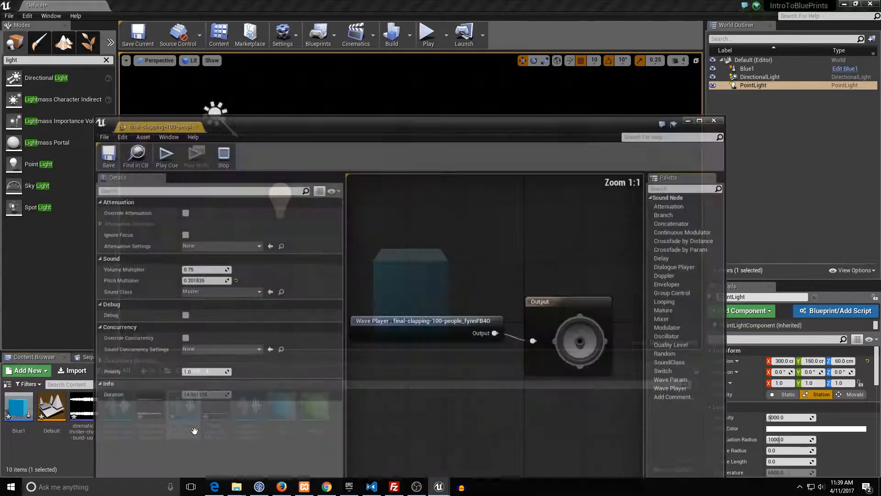
pyautogui.click(216, 268)
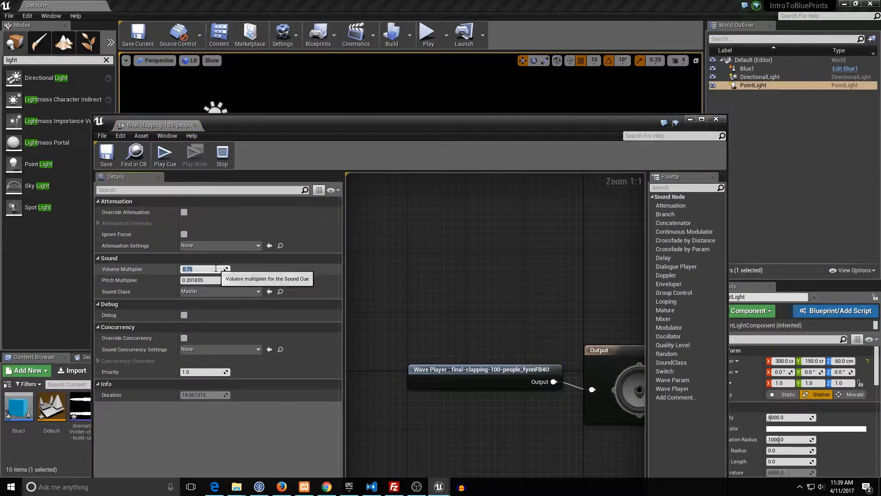
pyautogui.write('2')
pyautogui.press('Return')
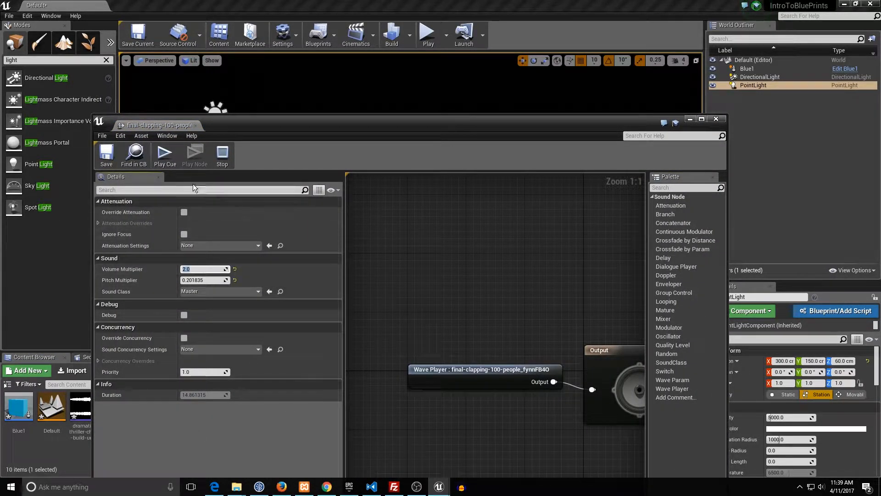
pyautogui.click(111, 153)
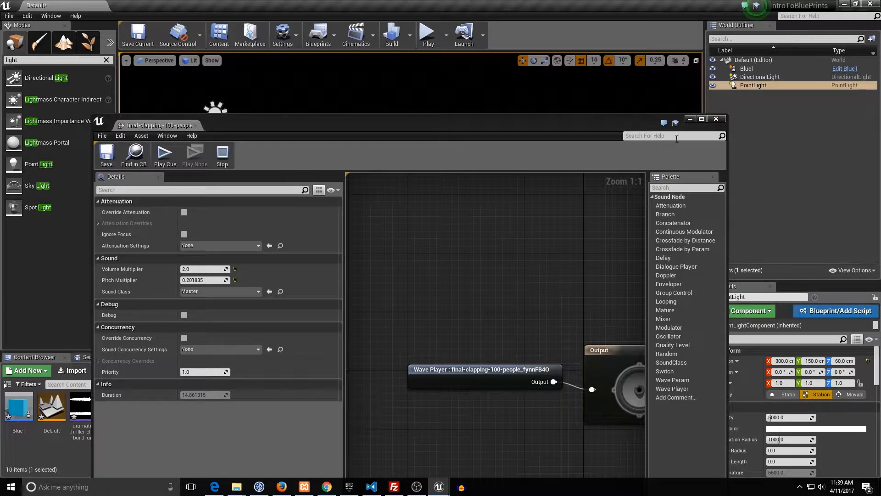
pyautogui.click(716, 119)
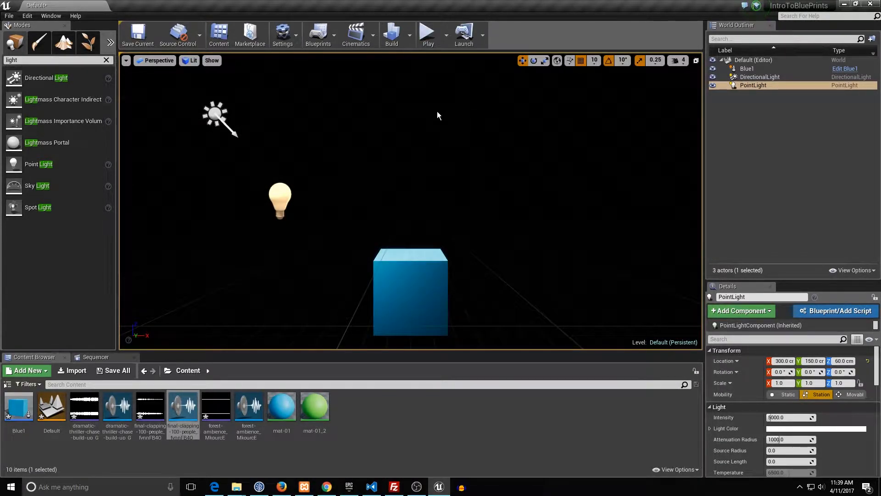
# Play the level, trigger the cube's colour change twice to hear the louder, low-pitched clapping, and stop the session.
pyautogui.click(428, 34)
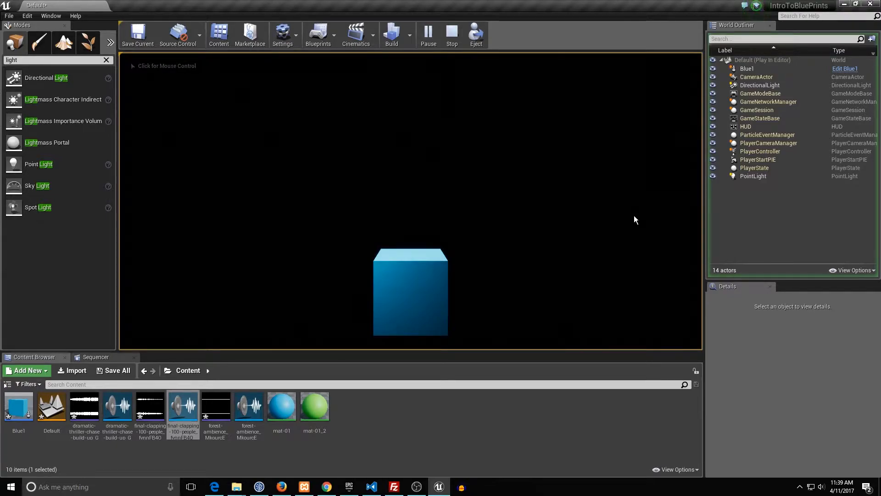
pyautogui.click(590, 218)
pyautogui.press('space')
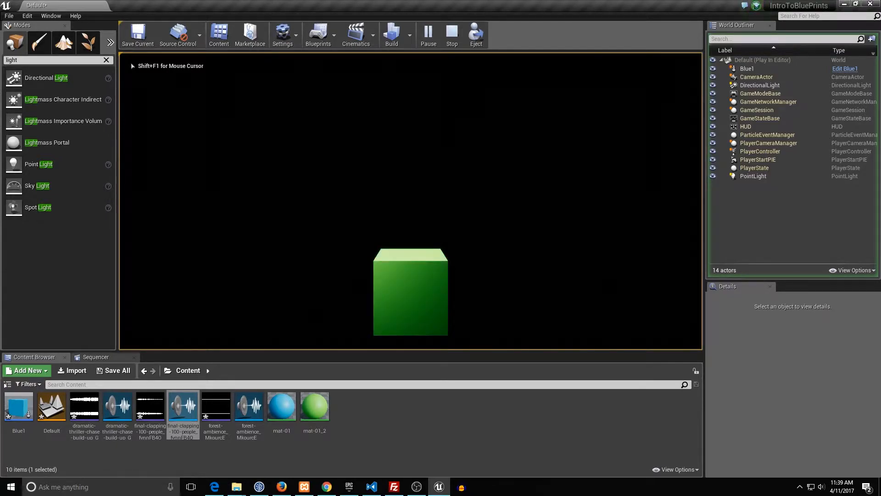
pyautogui.press('space')
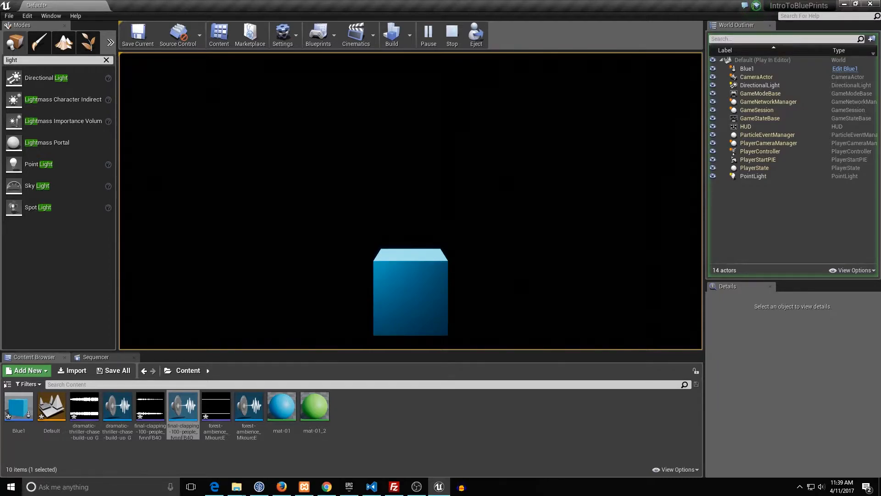
pyautogui.press('Escape')
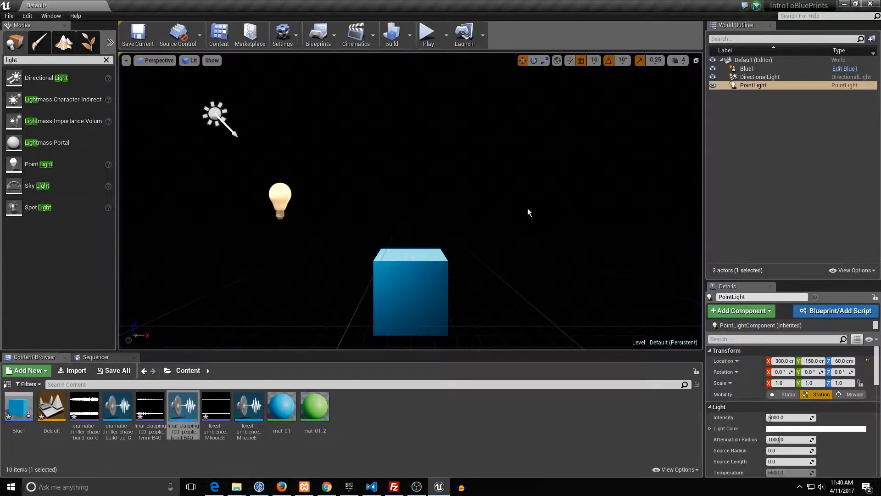
# Set the final-clapping Sound Cue's pitch multiplier to 1, save the cue, and close its editor window.
pyautogui.doubleClick(186, 429)
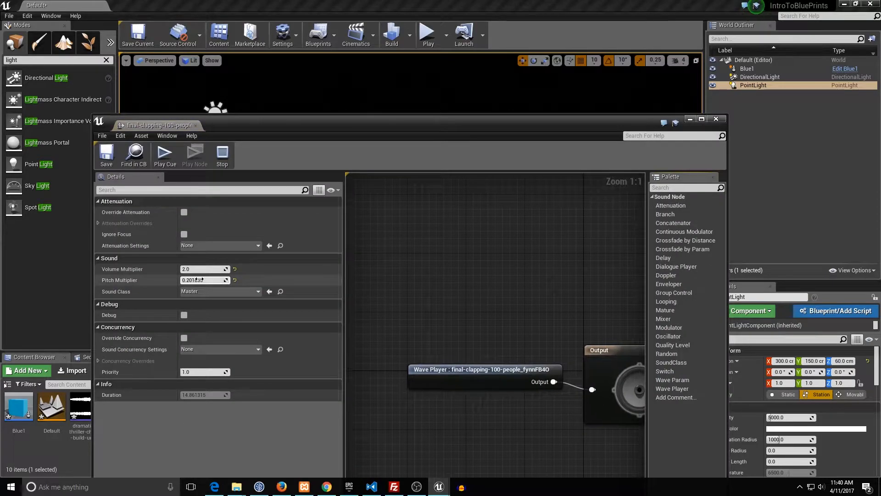
pyautogui.click(217, 281)
pyautogui.write('1')
pyautogui.press('Return')
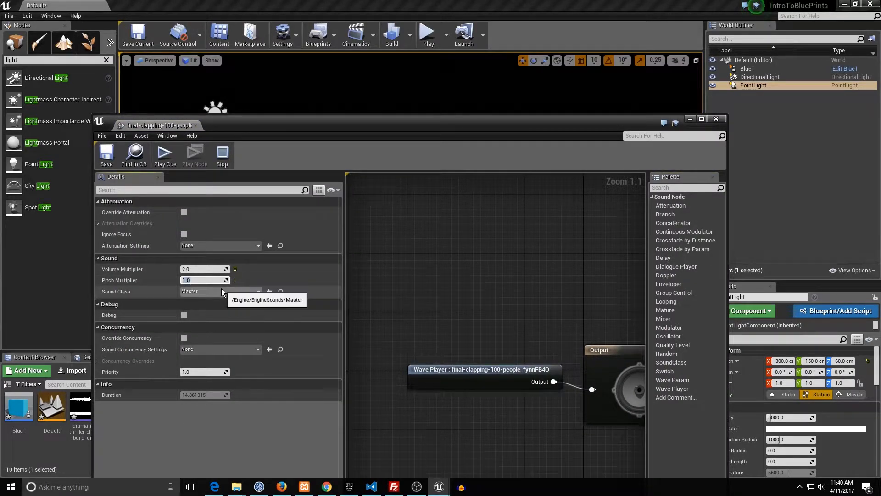
pyautogui.click(107, 154)
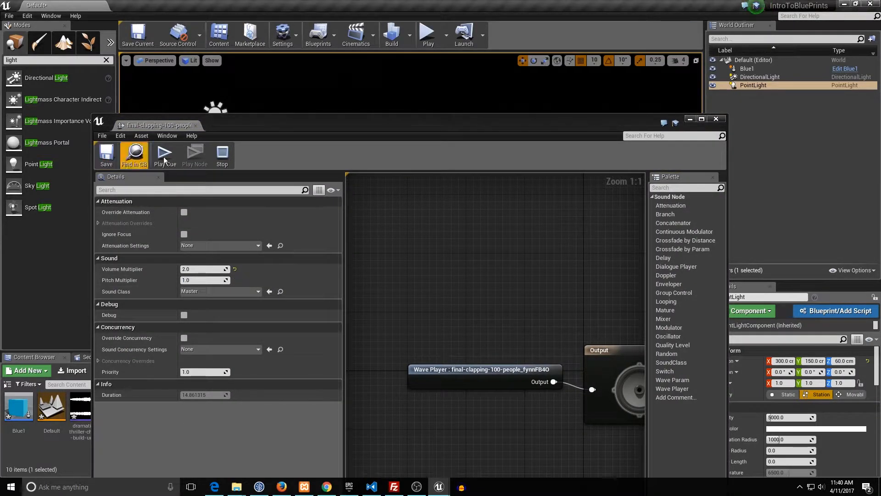
pyautogui.click(716, 118)
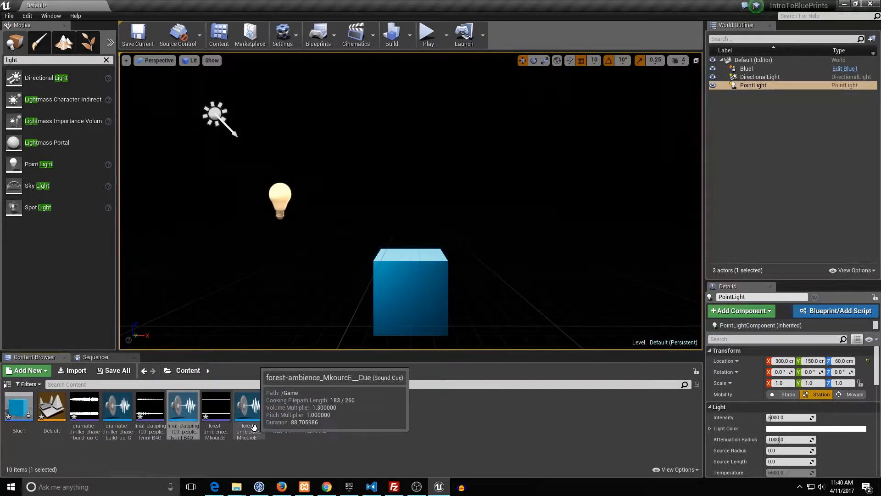
# Set the forest-ambience Sound Cue's pitch multiplier to 0.3, save the cue, and close its editor window.
pyautogui.doubleClick(250, 406)
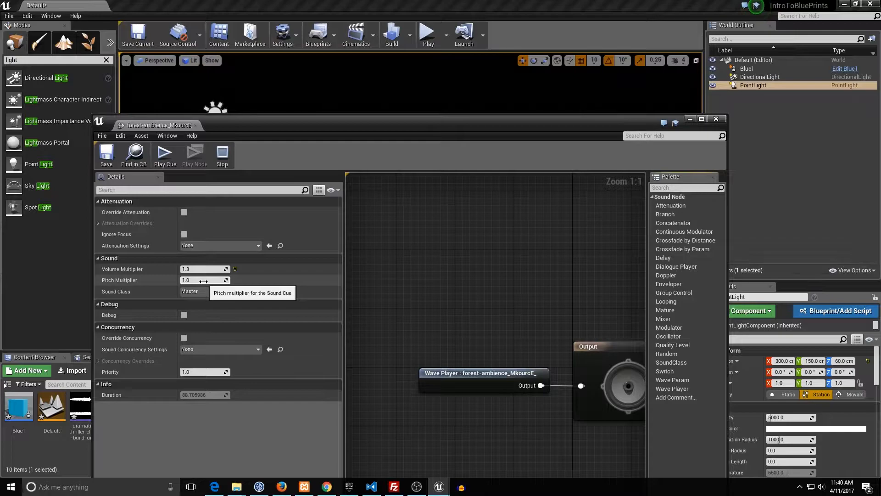
pyautogui.click(204, 279)
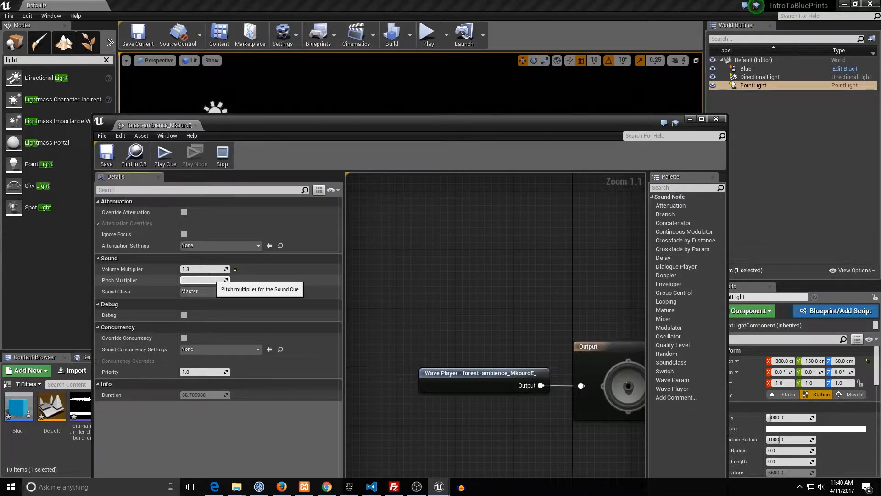
pyautogui.write('.3')
pyautogui.press('Return')
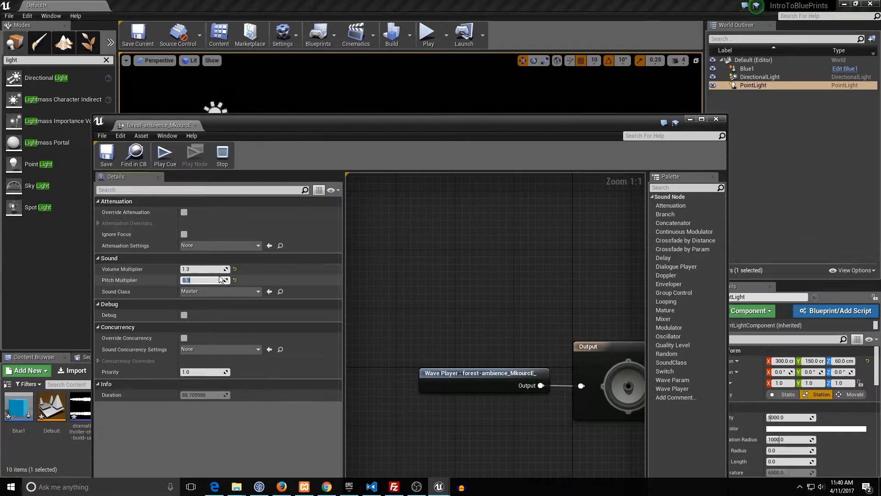
pyautogui.click(107, 159)
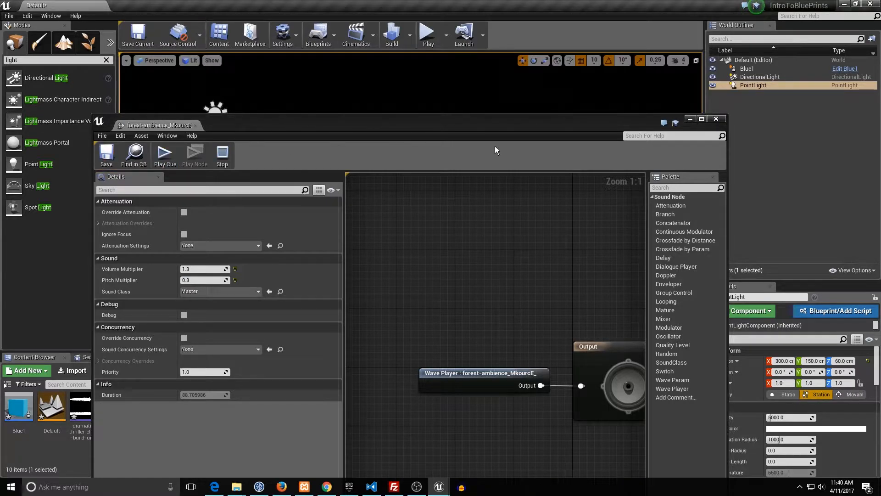
pyautogui.click(718, 119)
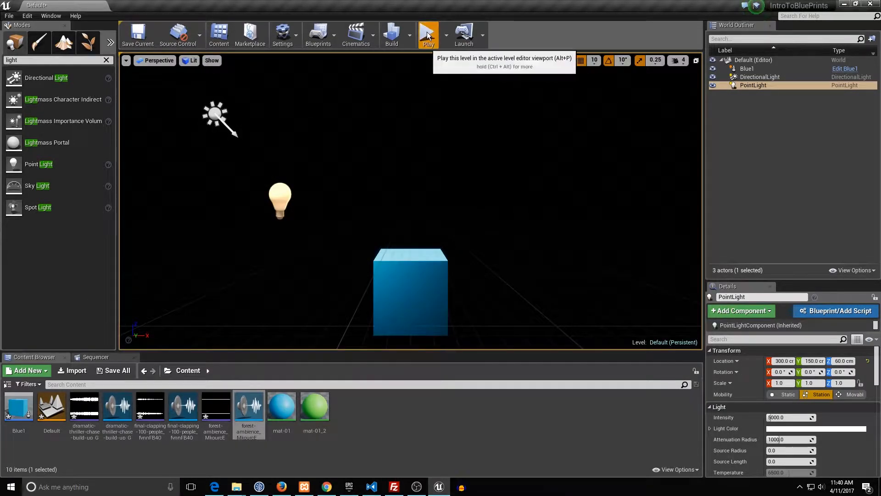
# Play the level to hear the forest ambience at its lowered pitch, and stop the session.
pyautogui.click(427, 34)
pyautogui.click(657, 164)
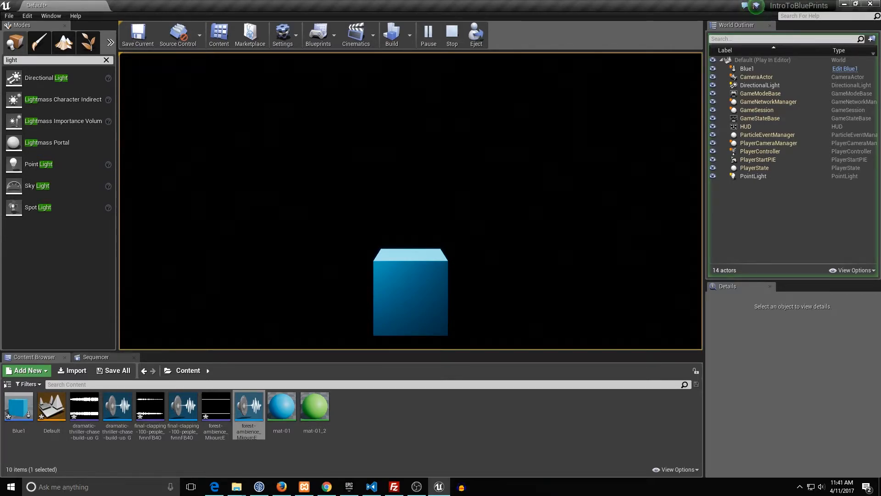
pyautogui.press('Escape')
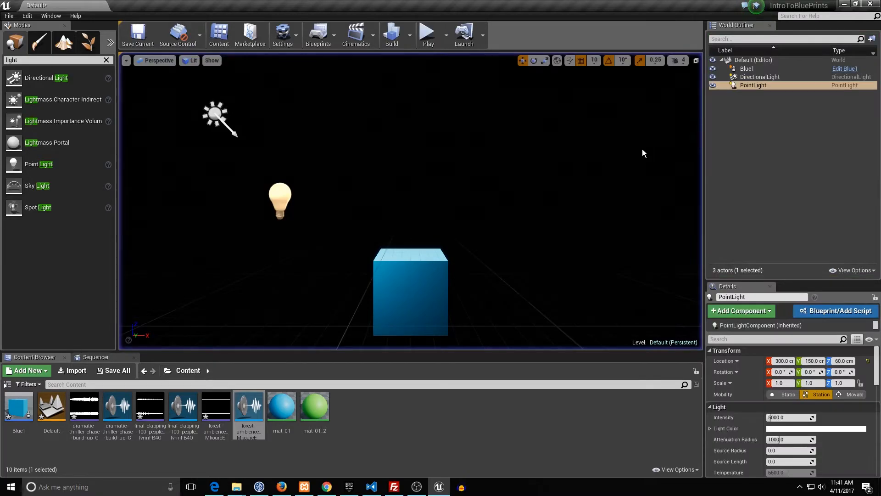